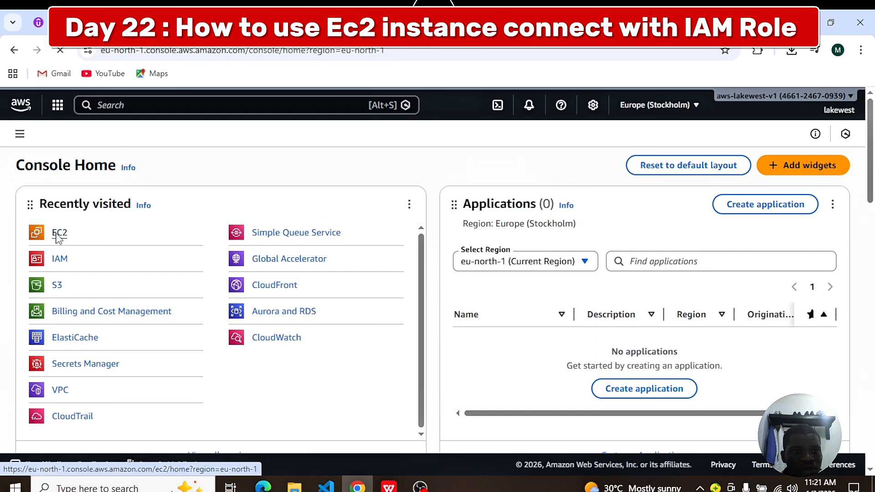
Step: Start launching a new EC2 instance and name it My-EC2
click(58, 239)
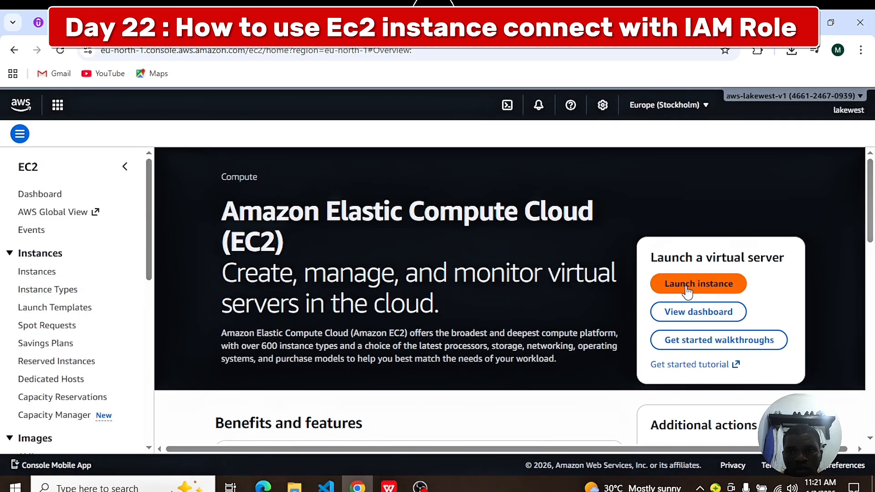
click(688, 287)
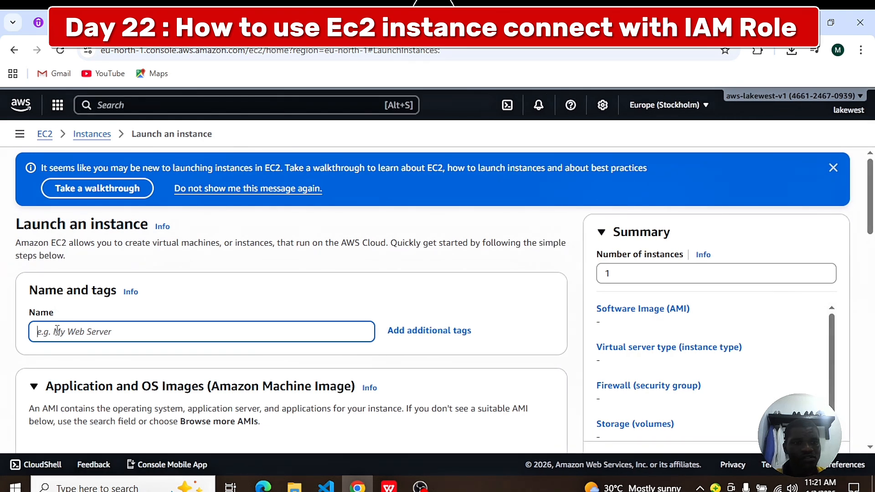
text(My-)
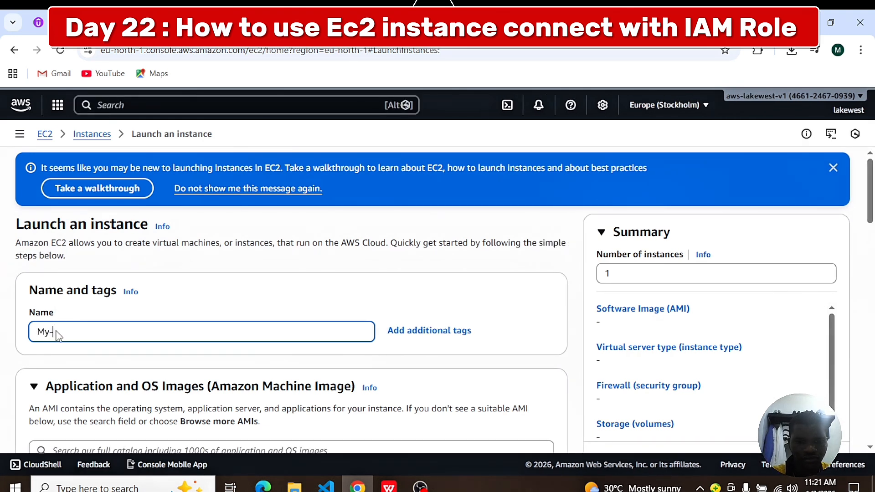
text(EC2)
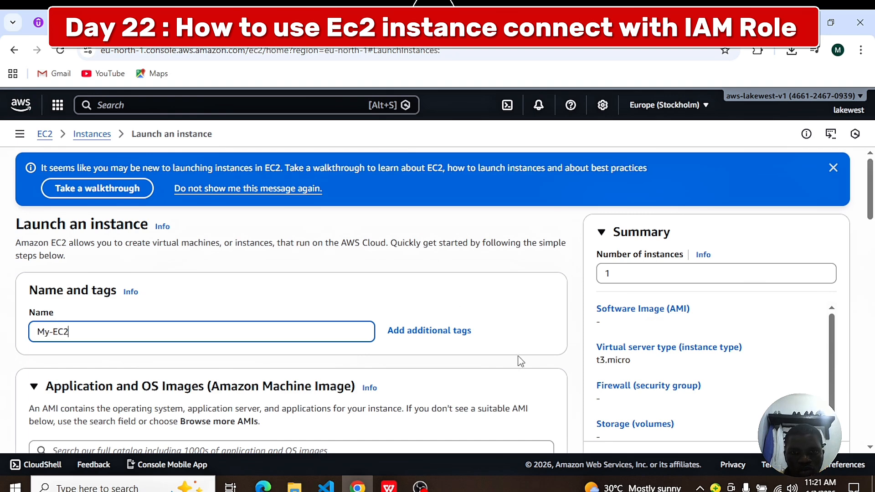
Step: Choose to proceed without a key pair and launch the instance with the remaining settings at their defaults
scroll(524, 347, down, 15)
scroll(442, 268, up, 10)
scroll(441, 266, down, 5)
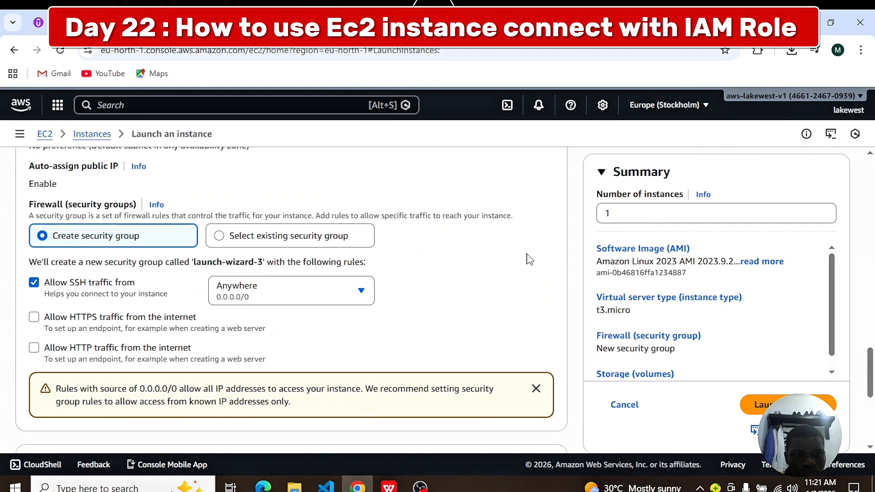
scroll(529, 259, up, 5)
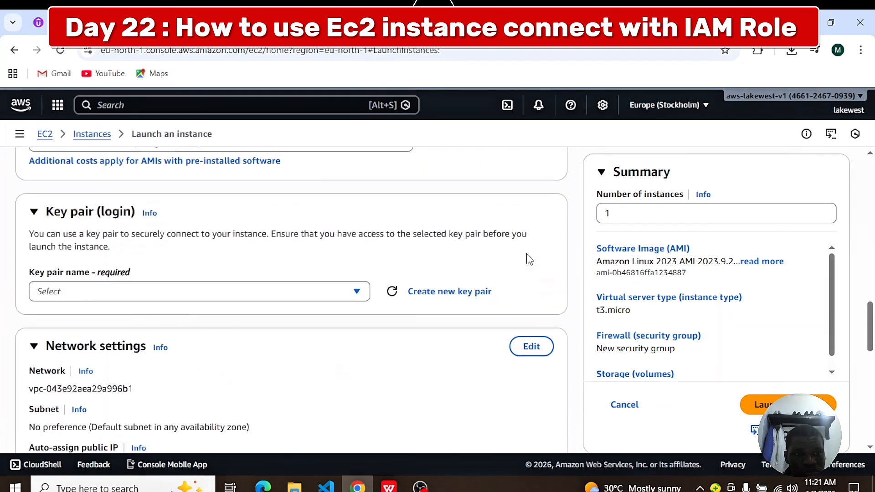
scroll(528, 259, down, 1)
click(357, 266)
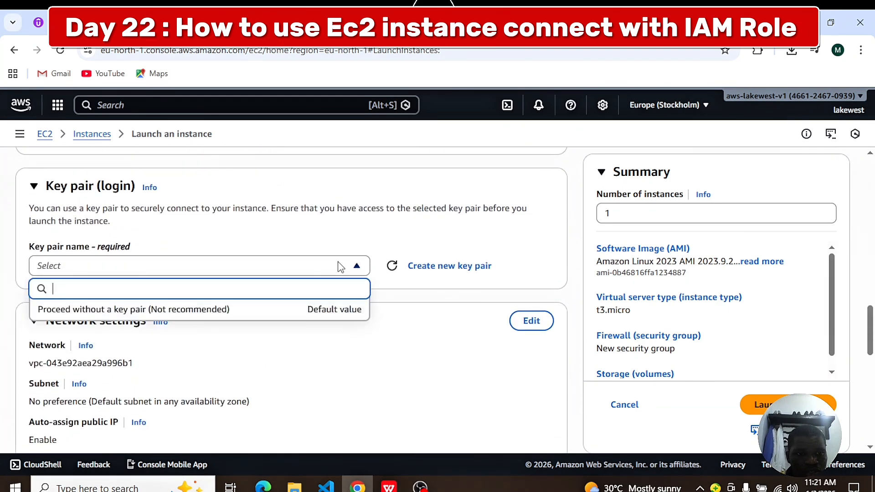
click(114, 310)
scroll(570, 312, down, 10)
click(786, 379)
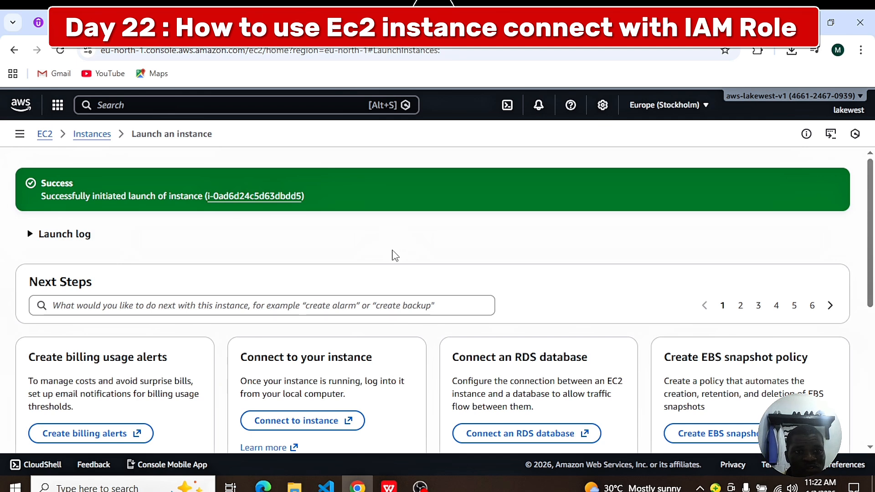
Step: Open the newly launched My-EC2 instance's details and go to its connection options
scroll(370, 236, down, 4)
scroll(385, 225, up, 4)
click(239, 196)
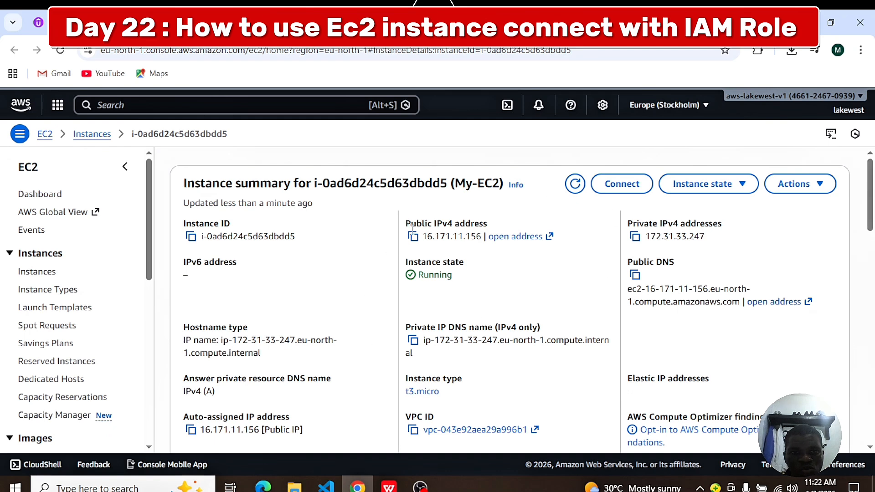
click(622, 190)
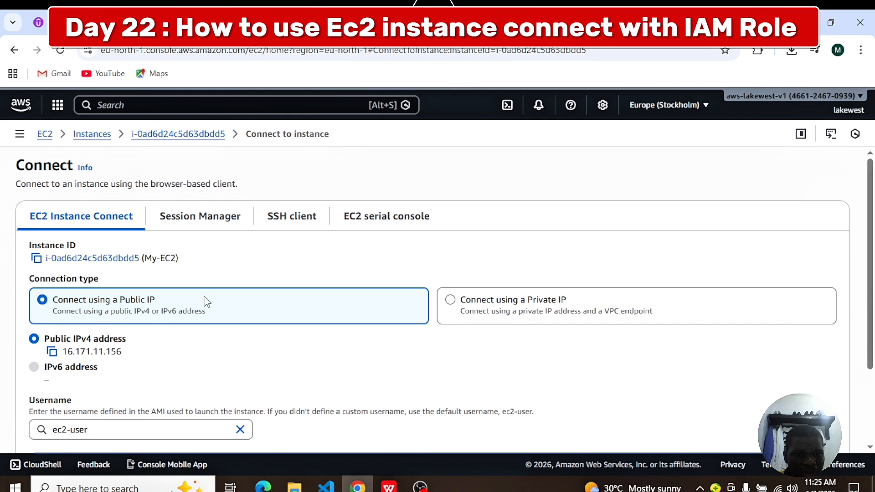
Step: Connect to My-EC2 through EC2 Instance Connect using its public IP and the username ec2-user
click(451, 305)
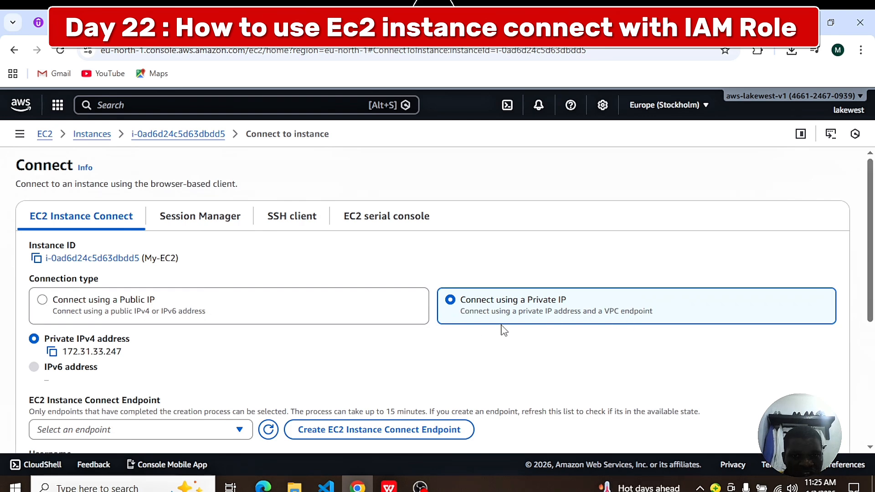
click(43, 300)
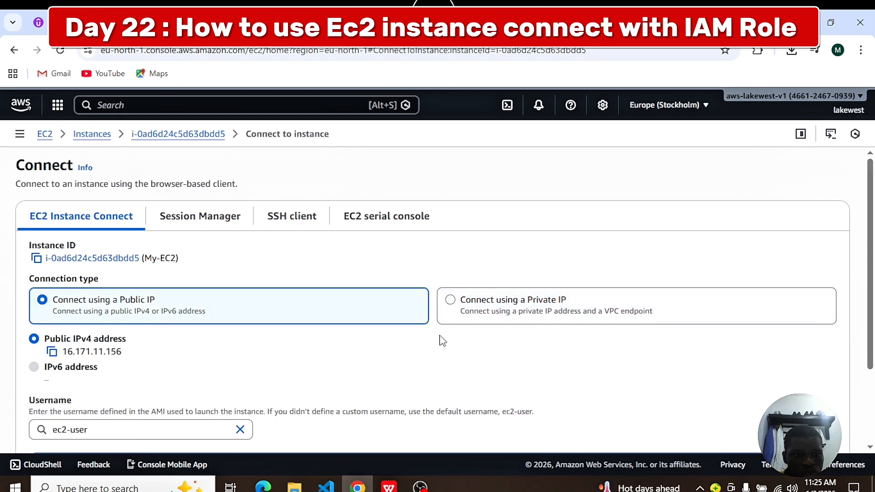
scroll(452, 346, down, 2)
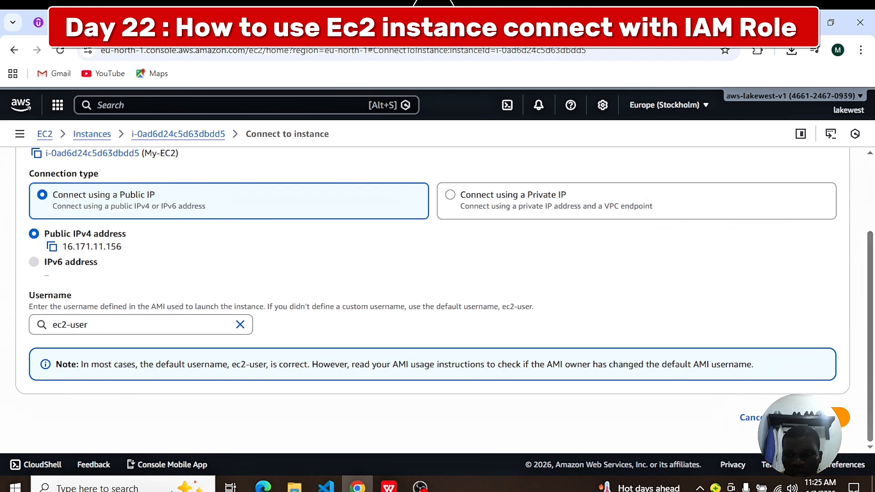
click(821, 417)
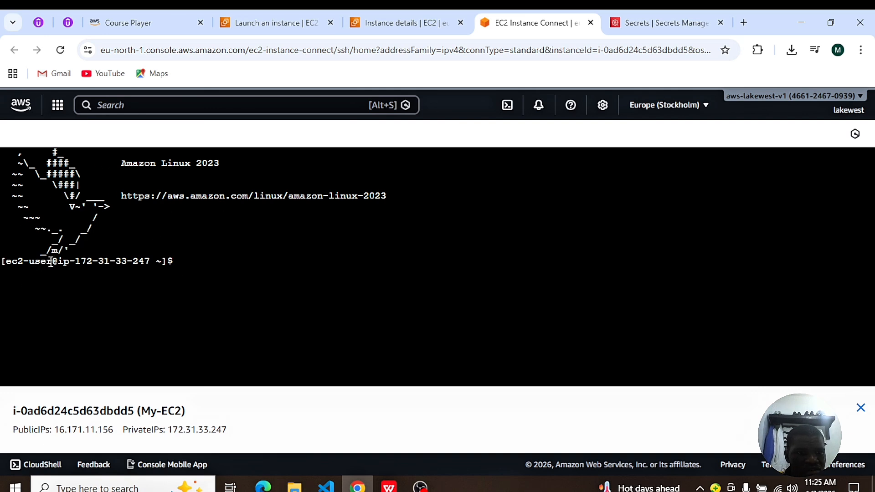
Step: Examine the user and host in the terminal prompt and check the logged-in user with whoami
drag(53, 264, 6, 262)
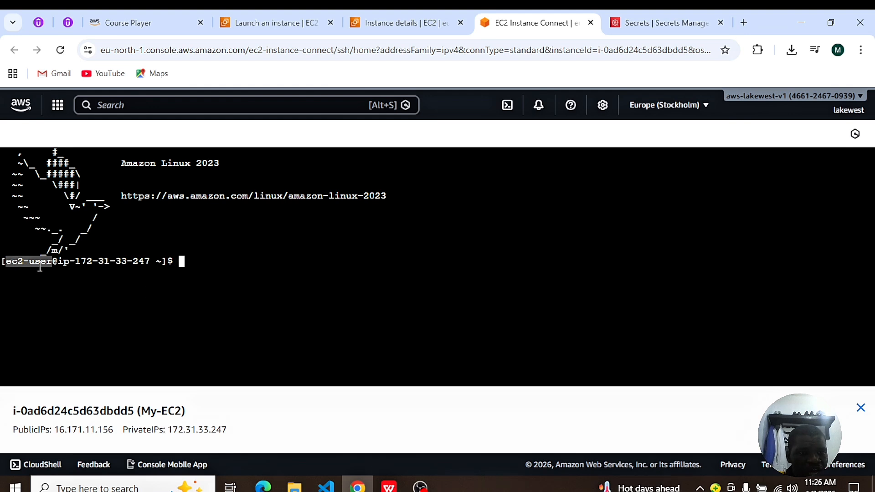
drag(151, 263, 72, 263)
click(255, 290)
text(w)
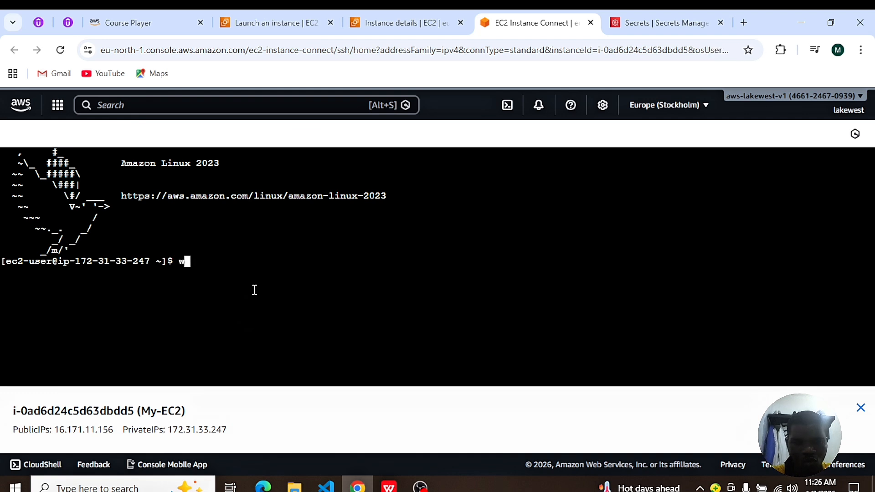
text(hoami)
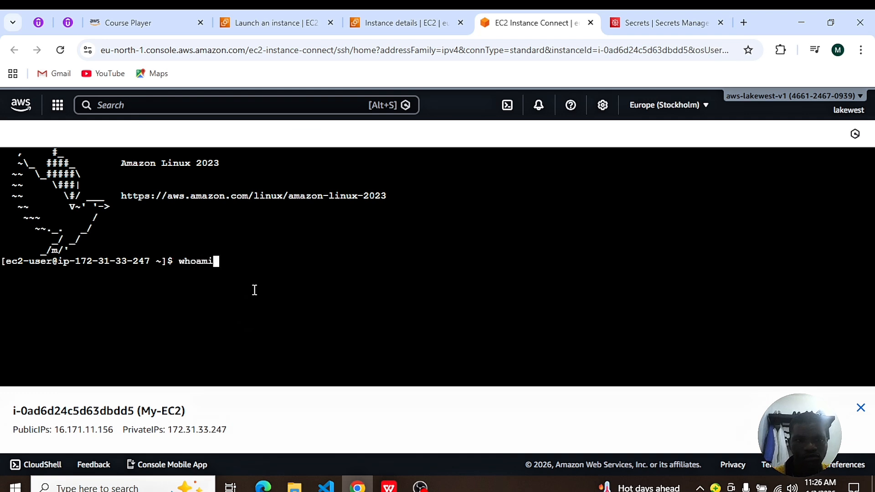
key(Return)
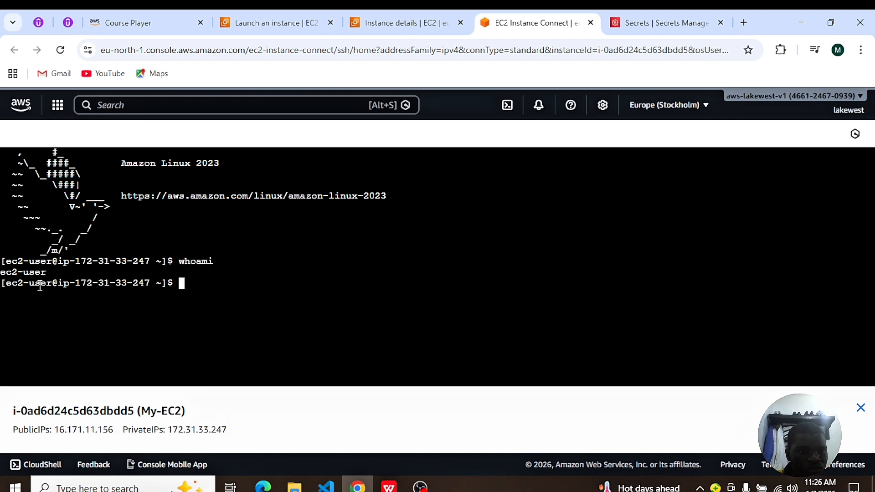
drag(60, 272, 2, 274)
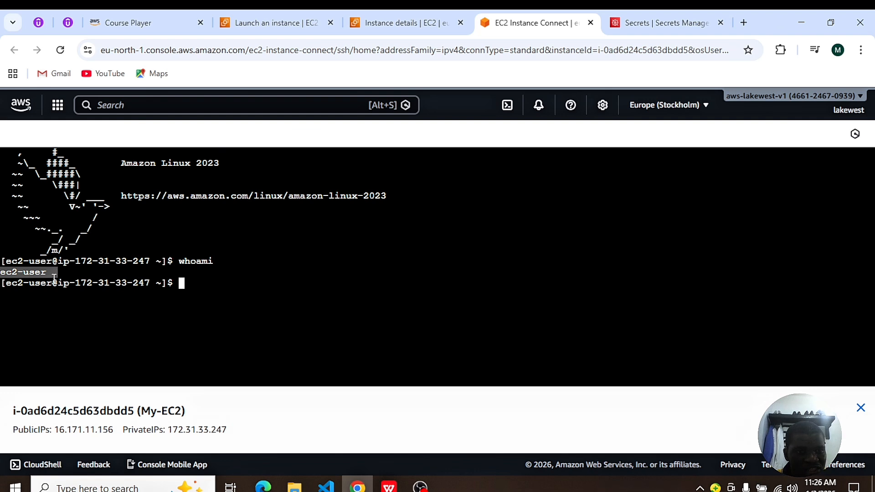
Step: Test internet connectivity by pinging google.com, stop the ping after several replies, and clear the terminal
click(210, 285)
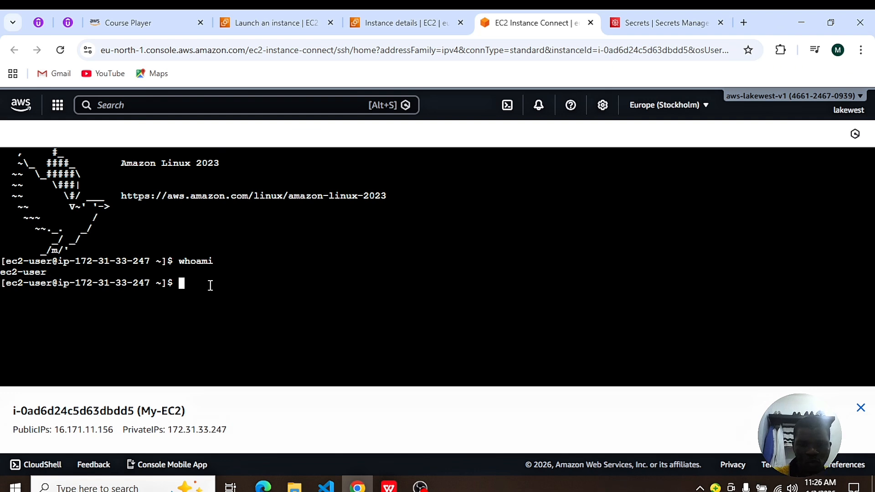
text(ping )
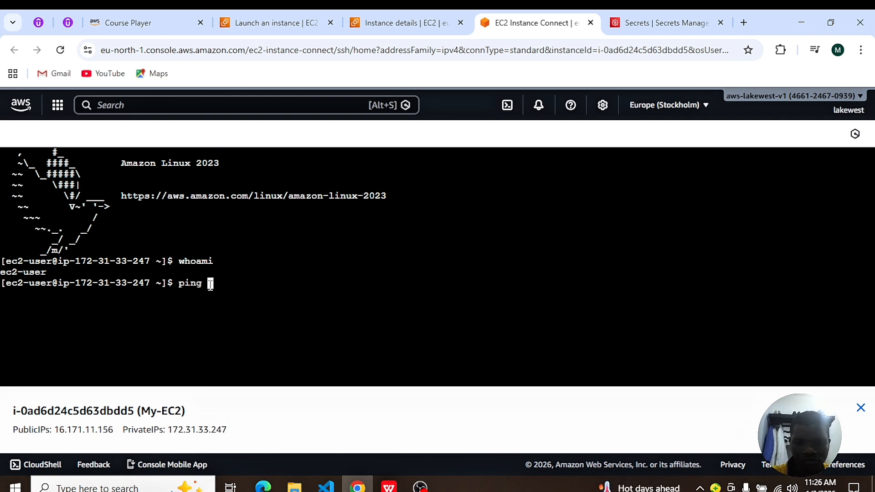
text(google.com)
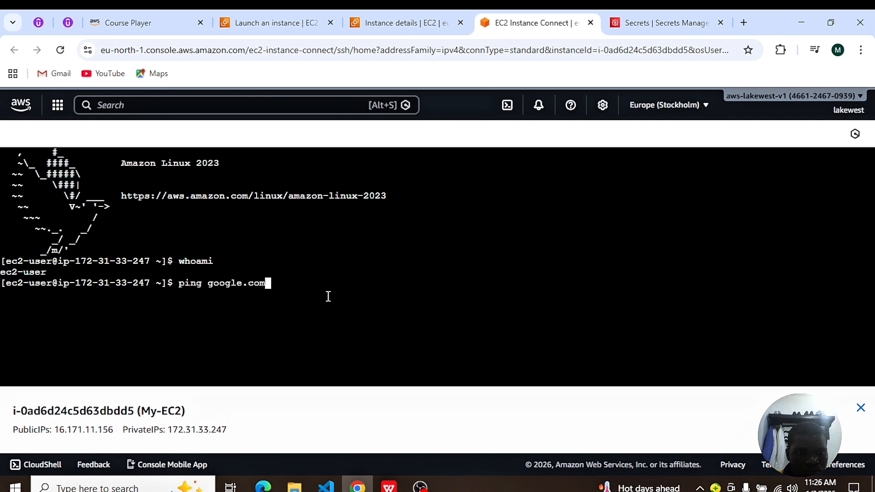
key(Return)
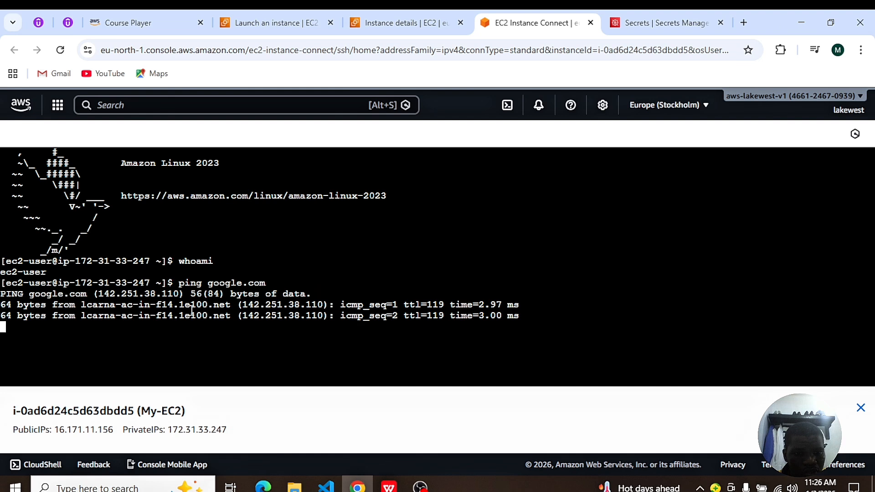
click(860, 408)
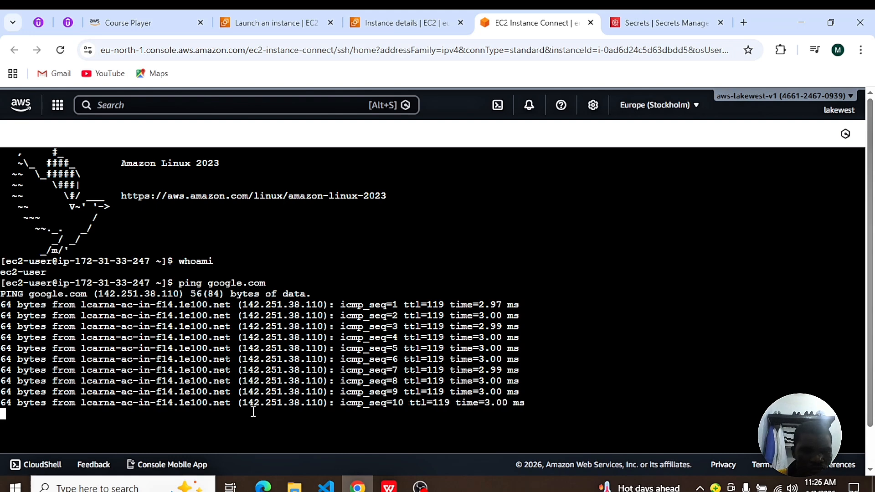
key(ctrl+c)
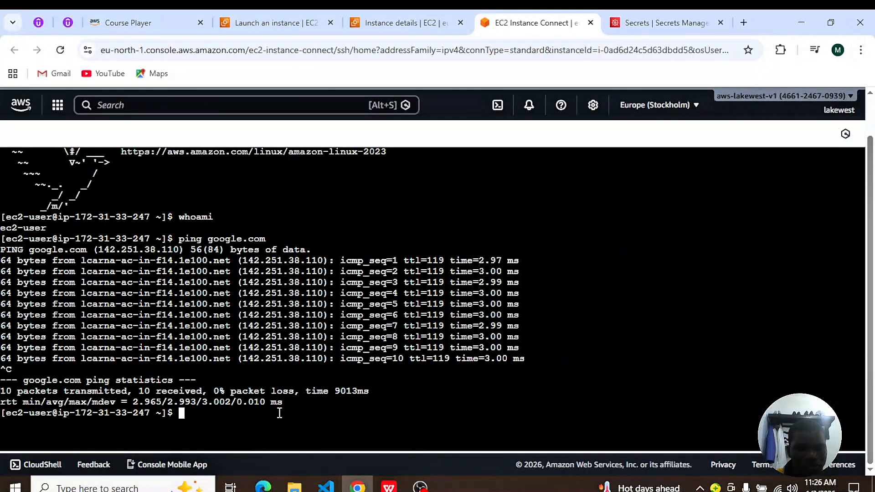
key(ctrl+l)
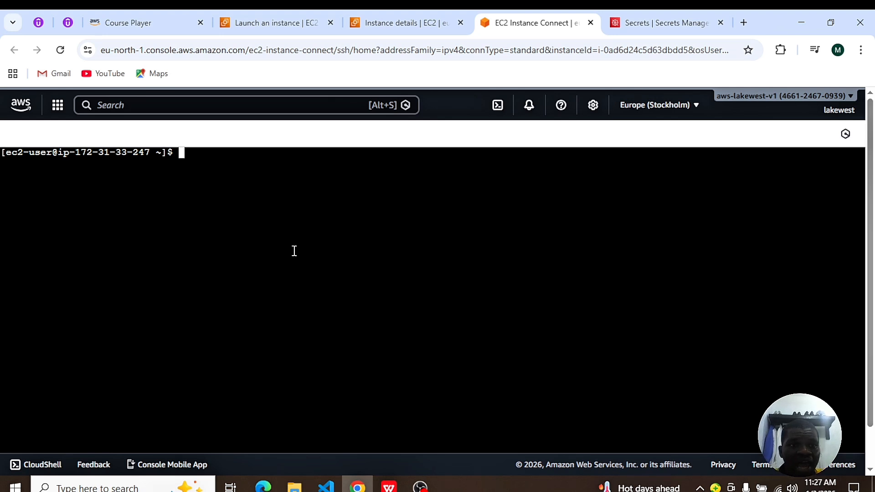
Step: Check the AWS CLI version with aws --version and list the home directory's contents with ls
text(aws )
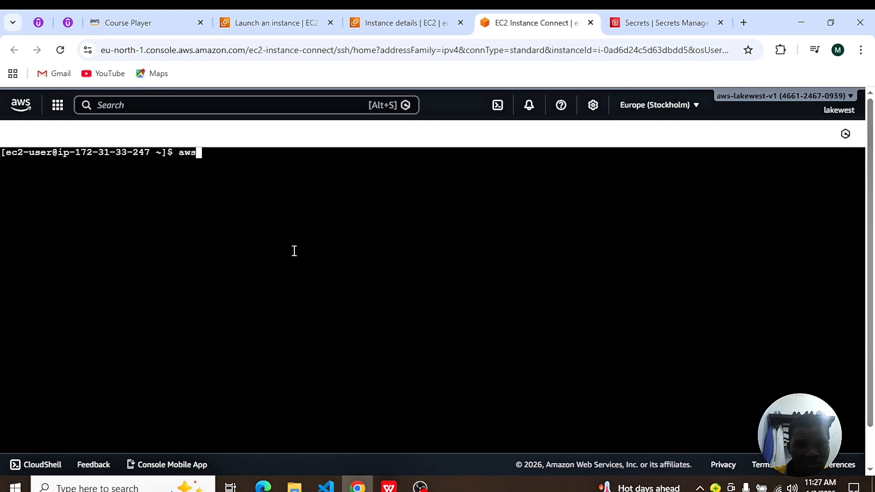
text(--)
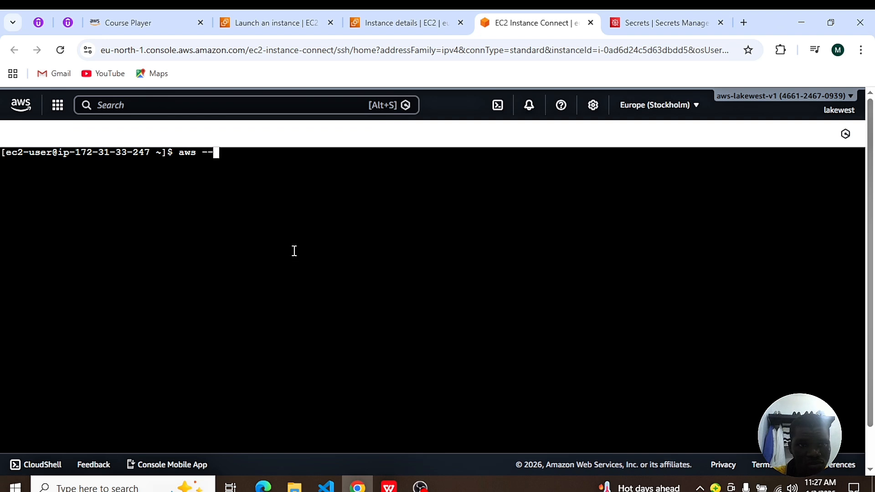
text(versio)
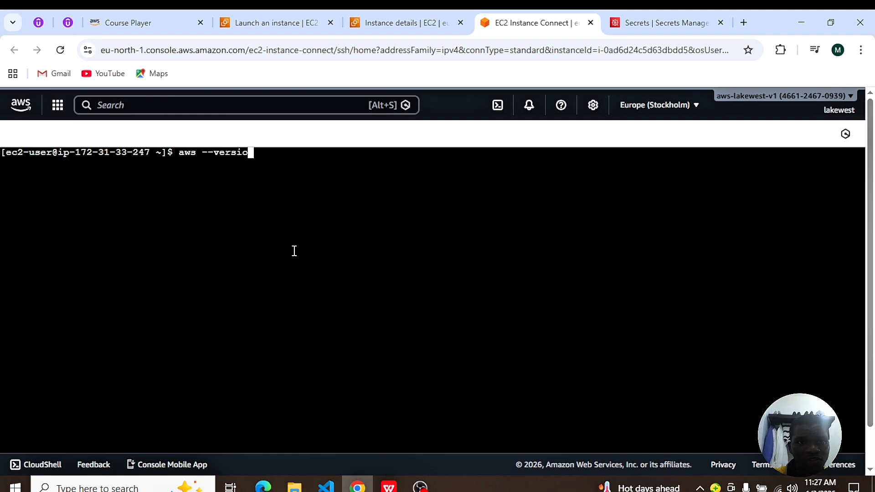
text(n)
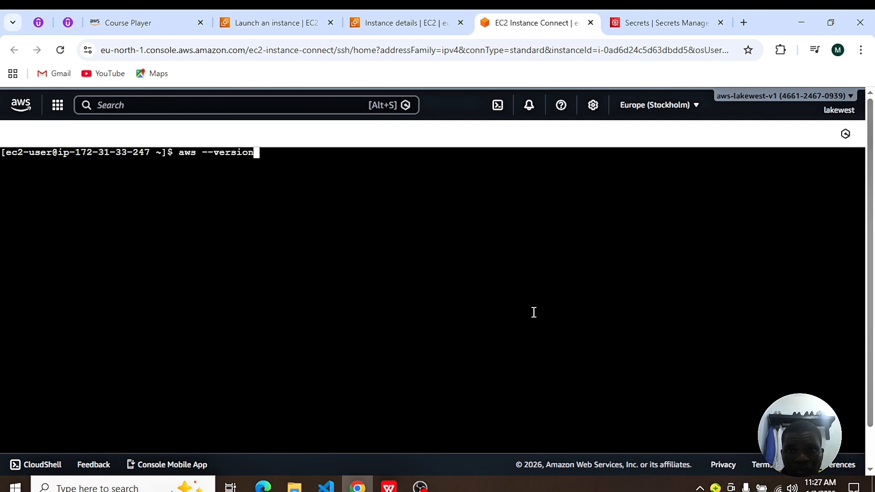
key(Return)
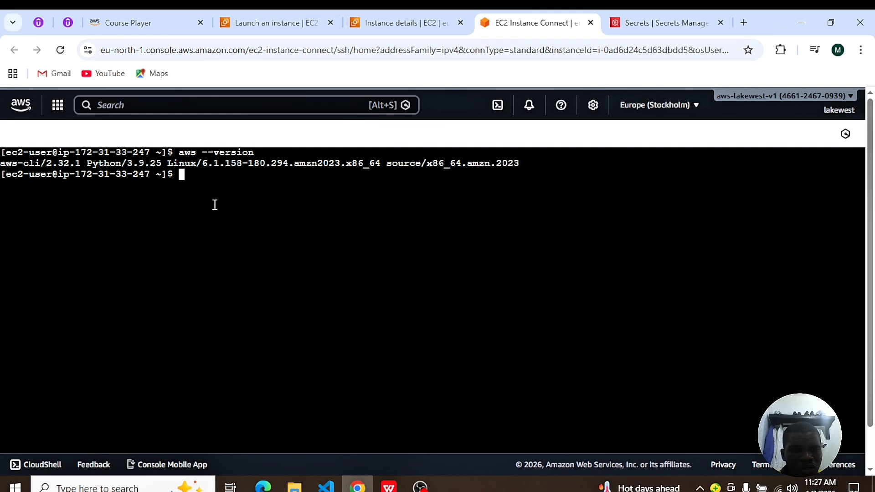
text(ls)
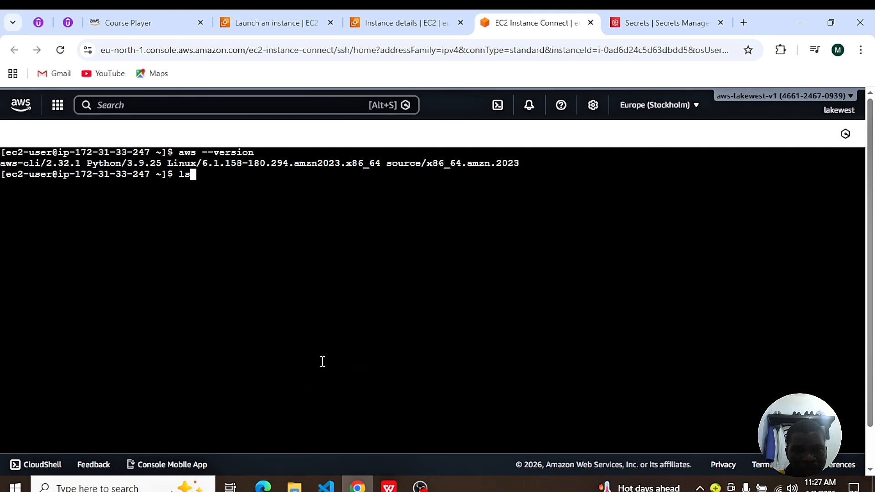
key(Return)
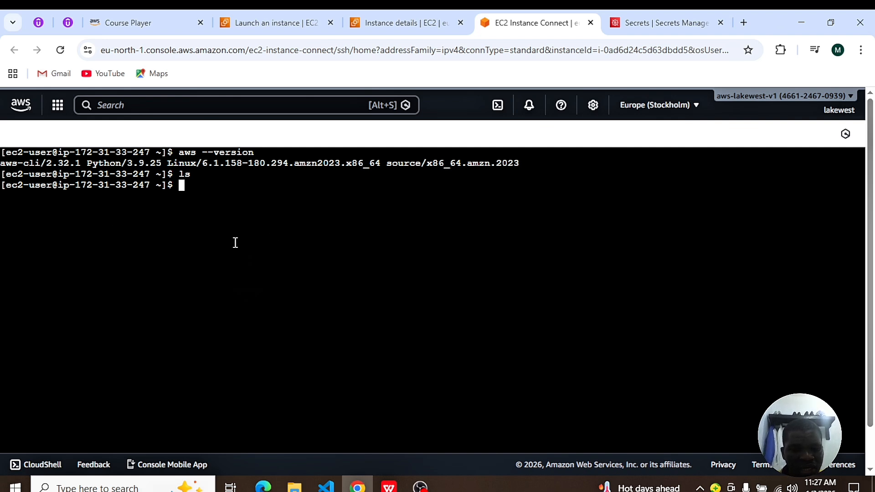
Step: Request the account's IAM user list with aws iam list-users and examine the returned message
text(aws iam )
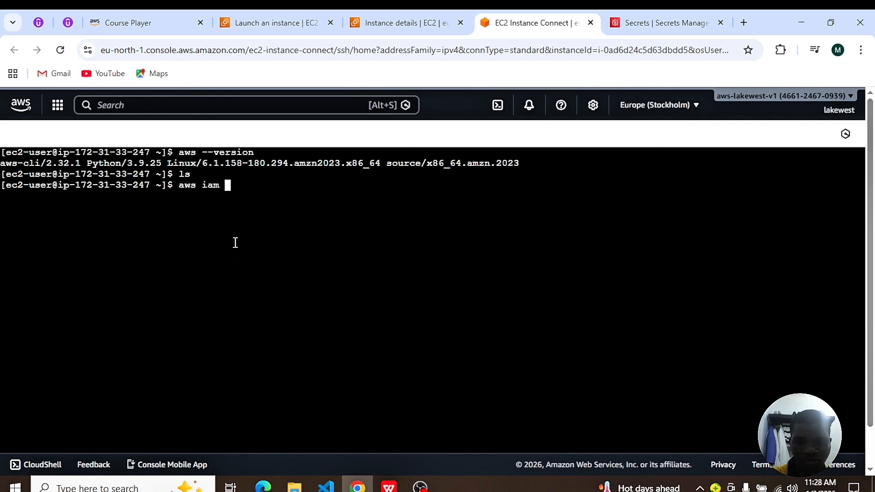
text(list-)
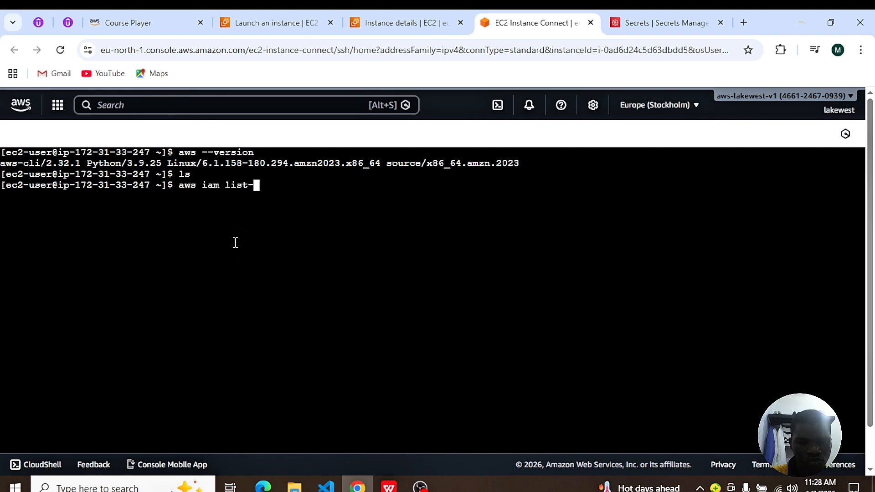
text(users)
key(Return)
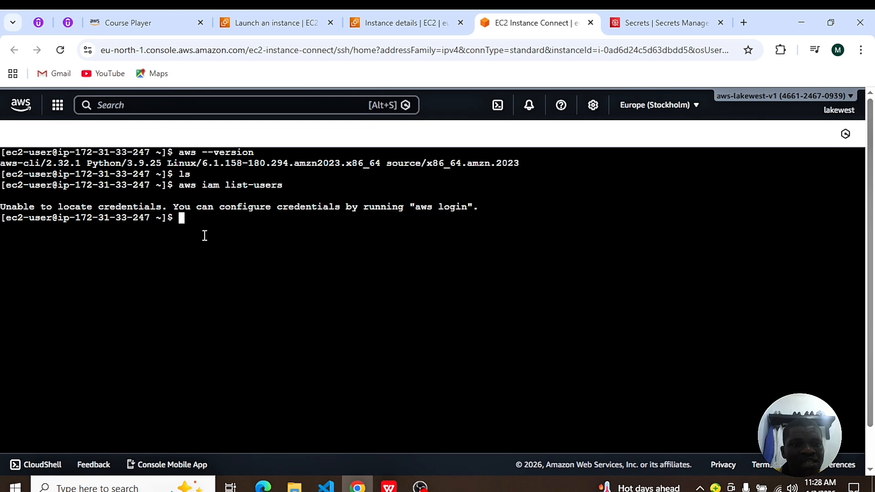
drag(483, 206, 40, 198)
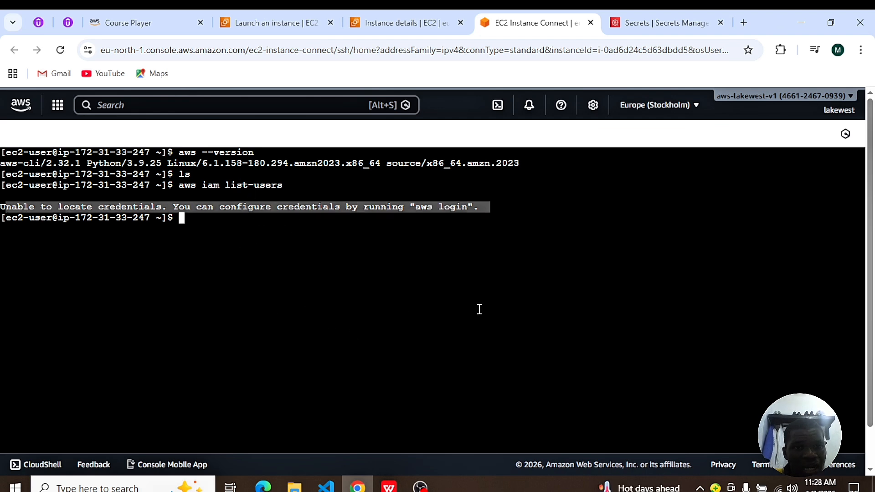
click(284, 239)
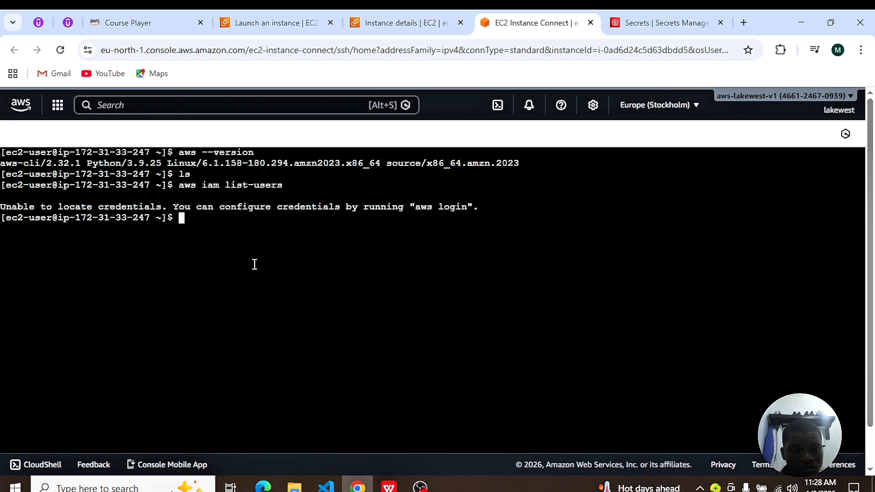
Step: Start the AWS CLI credential setup with aws configure and leave the access key ID blank
text(aws conf)
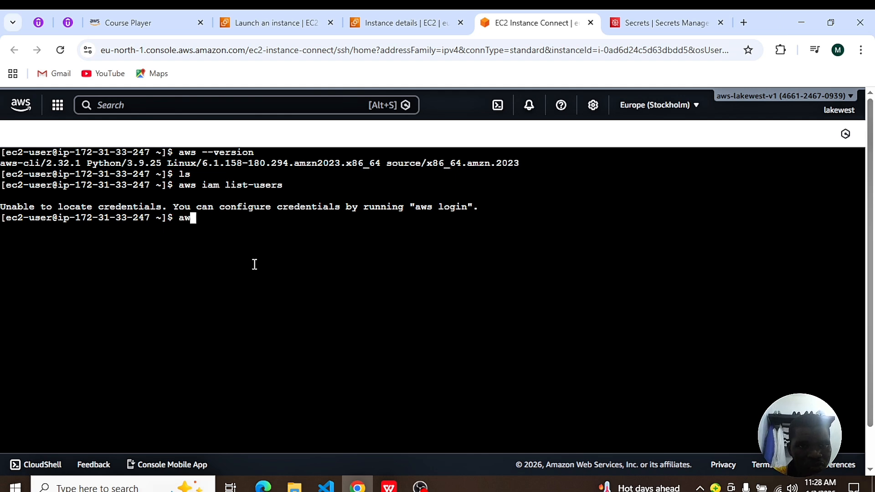
text(igure)
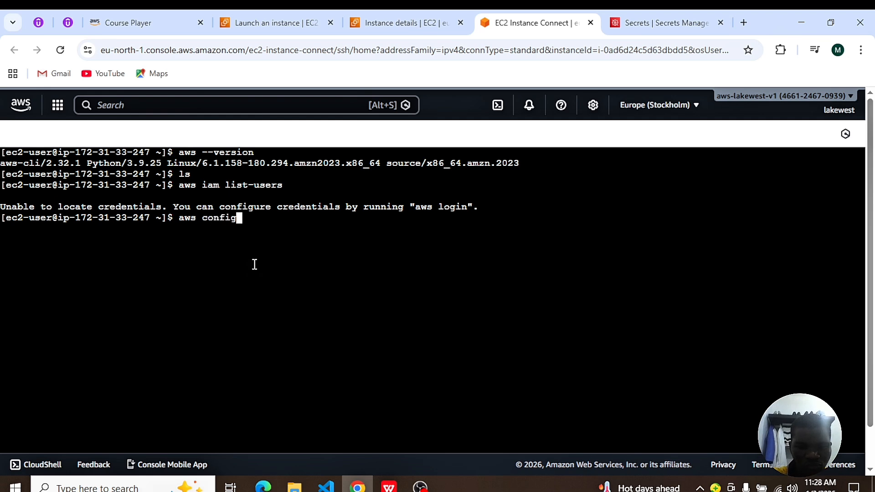
key(Return)
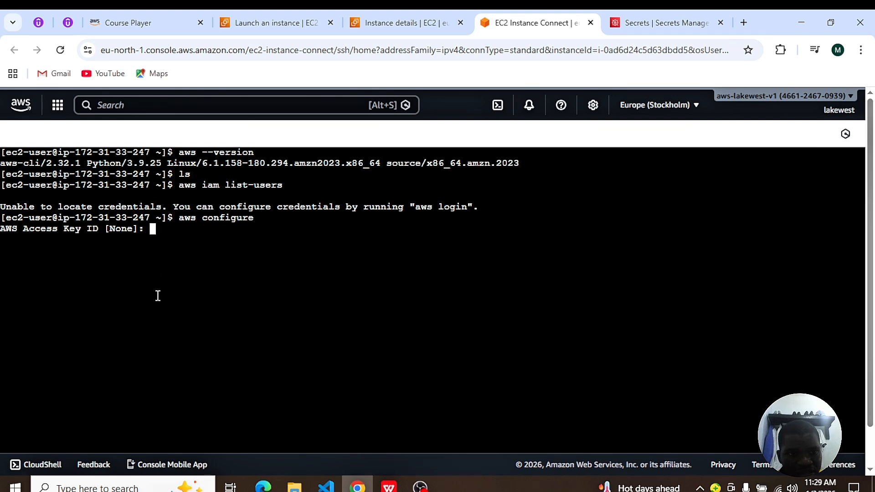
key(Return)
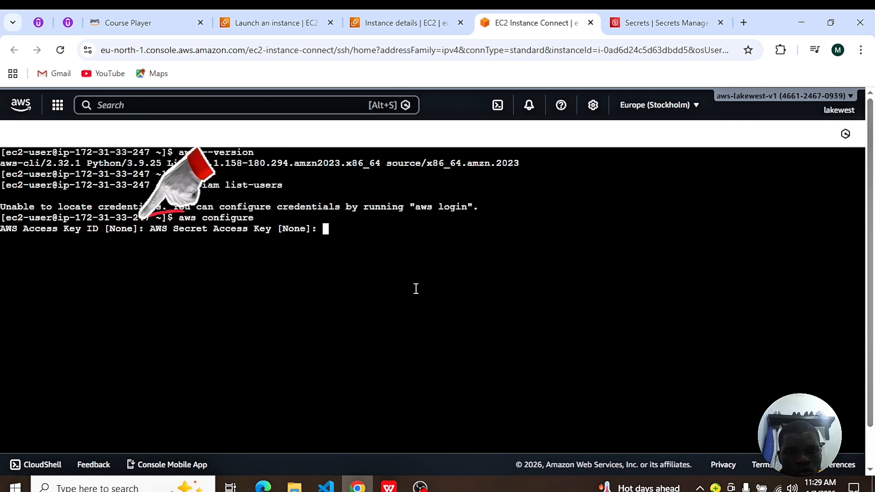
click(390, 28)
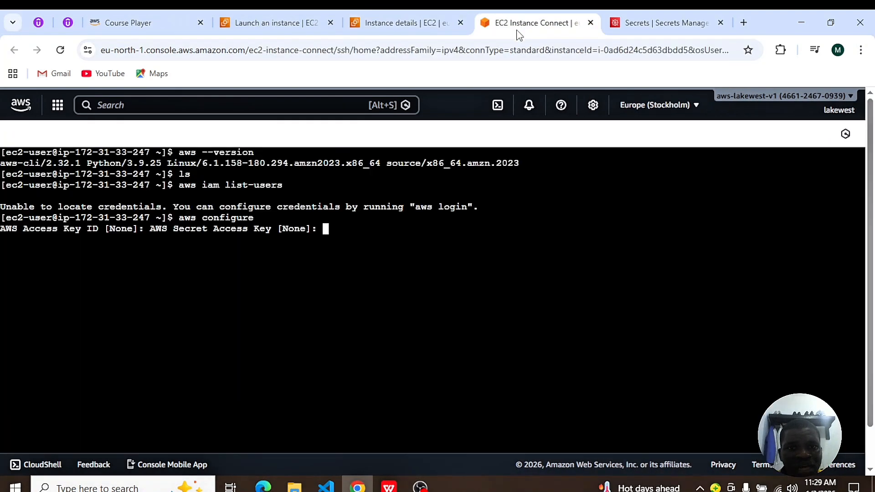
click(524, 25)
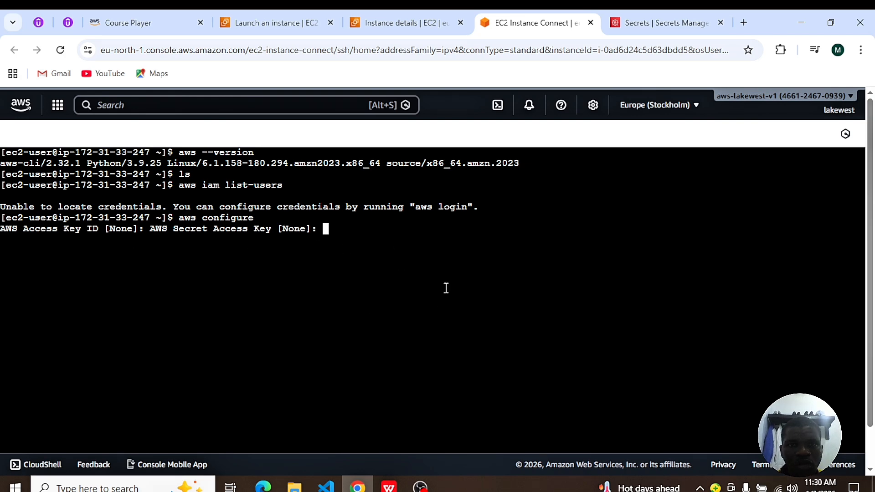
Step: Find the IAM service in the AWS console and look through its existing roles
click(402, 22)
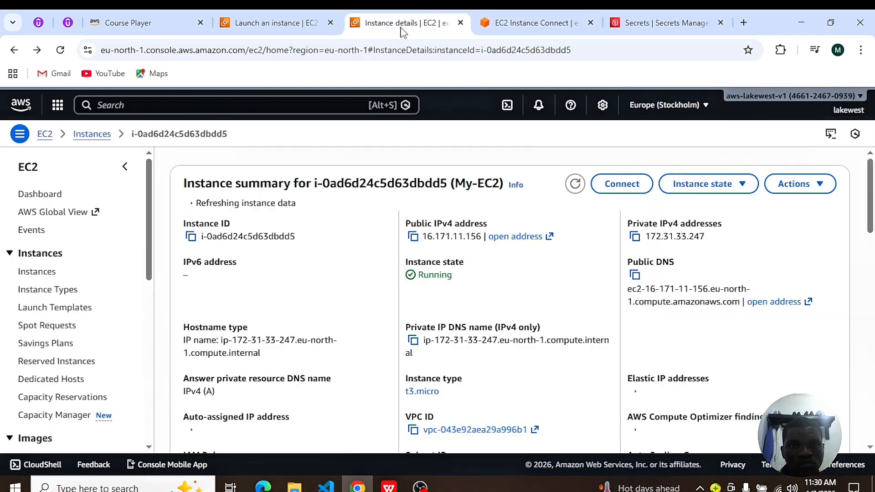
click(135, 106)
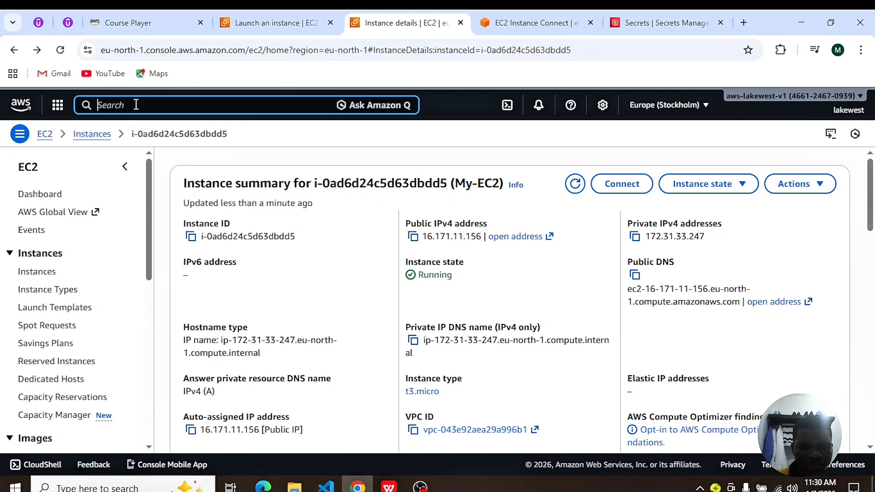
text(iam)
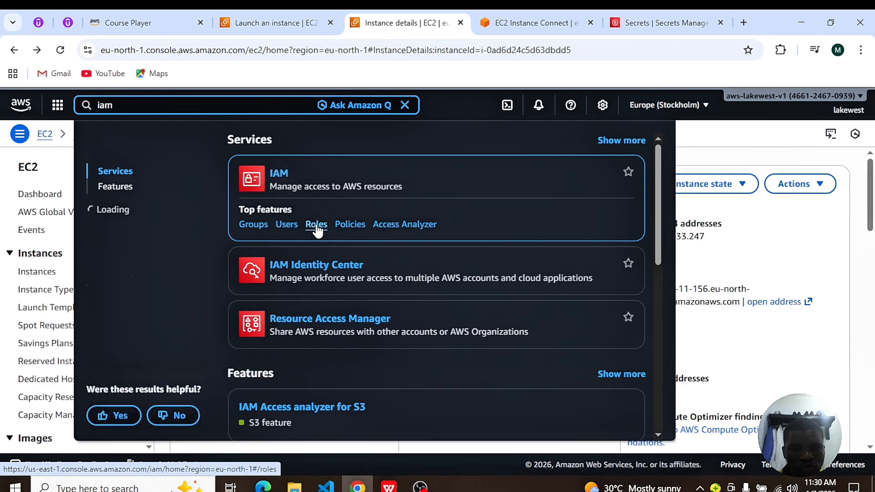
click(316, 224)
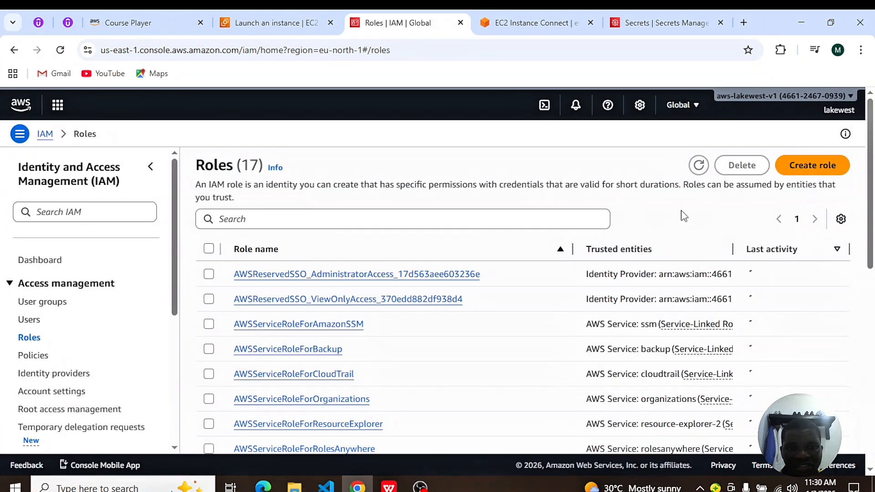
scroll(558, 296, down, 6)
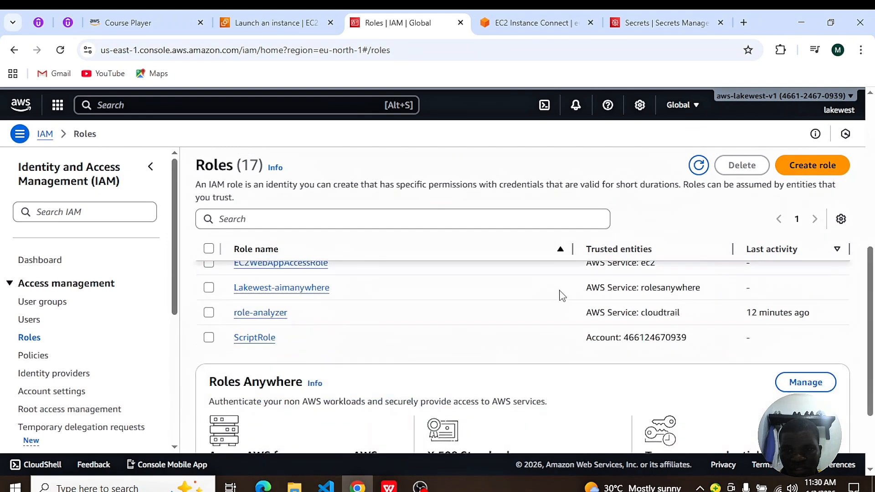
scroll(558, 298, up, 6)
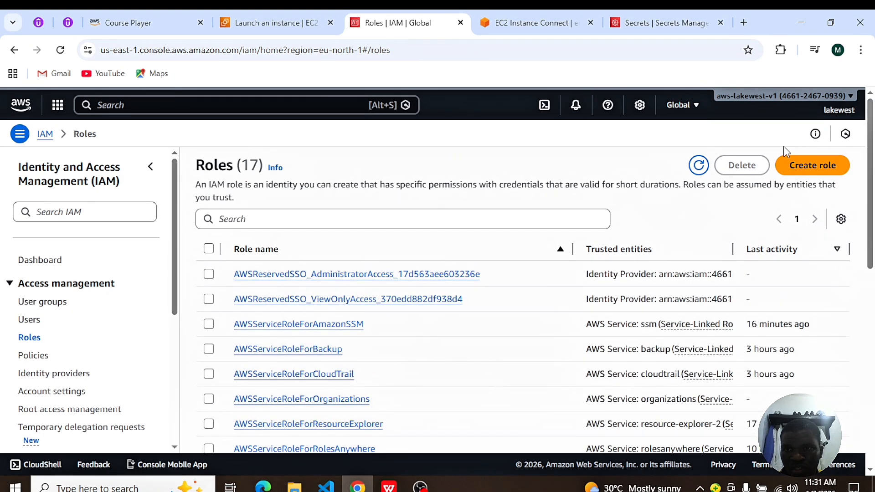
Step: Start creating an IAM role with AWS service as the trusted entity type and EC2 as the use case
click(805, 166)
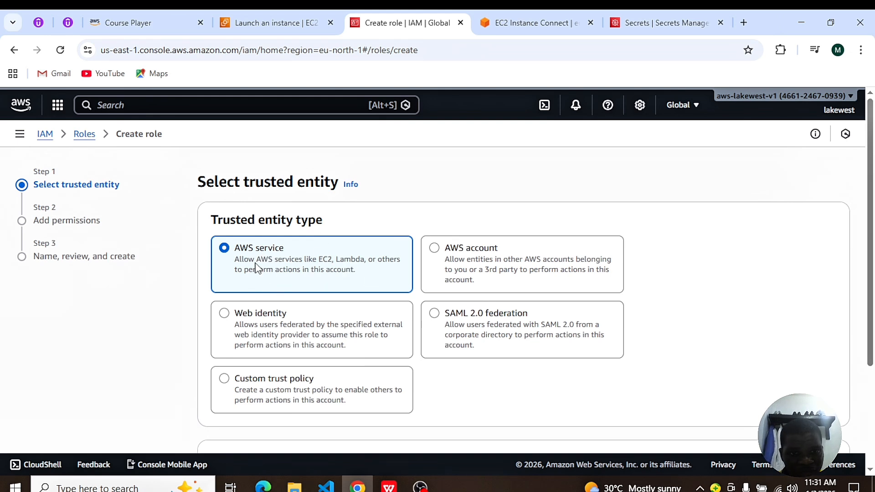
scroll(287, 271, down, 3)
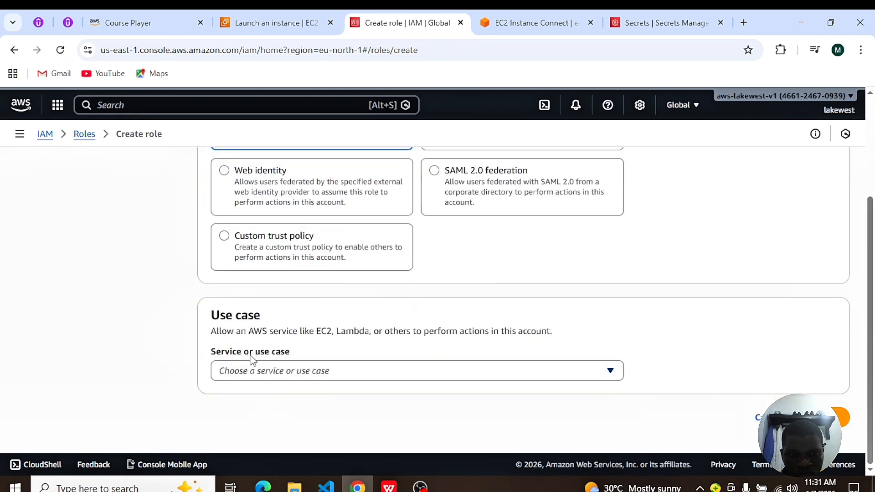
click(615, 372)
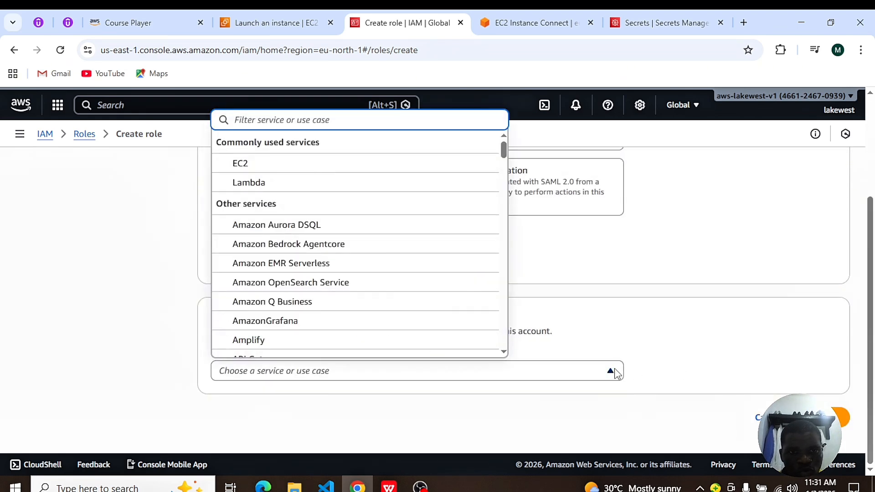
click(279, 165)
scroll(570, 338, down, 5)
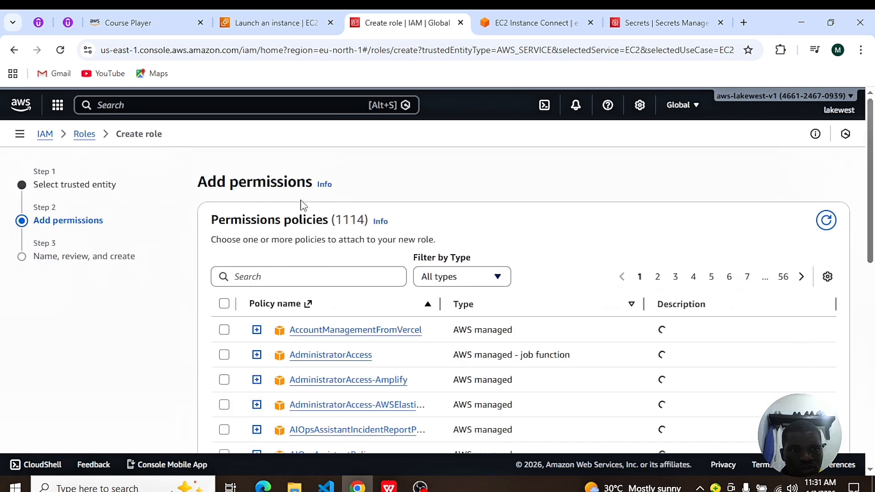
Step: Find the IAMReadOnlyAccess policy, add it to the new role's permissions, and continue to the naming and review stage
scroll(416, 401, down, 6)
scroll(410, 389, up, 6)
click(252, 277)
text(IAMRe)
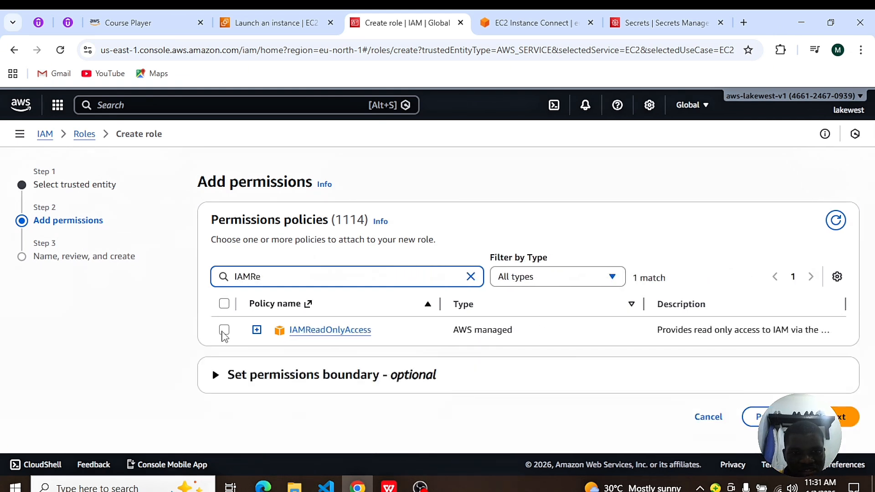
click(224, 330)
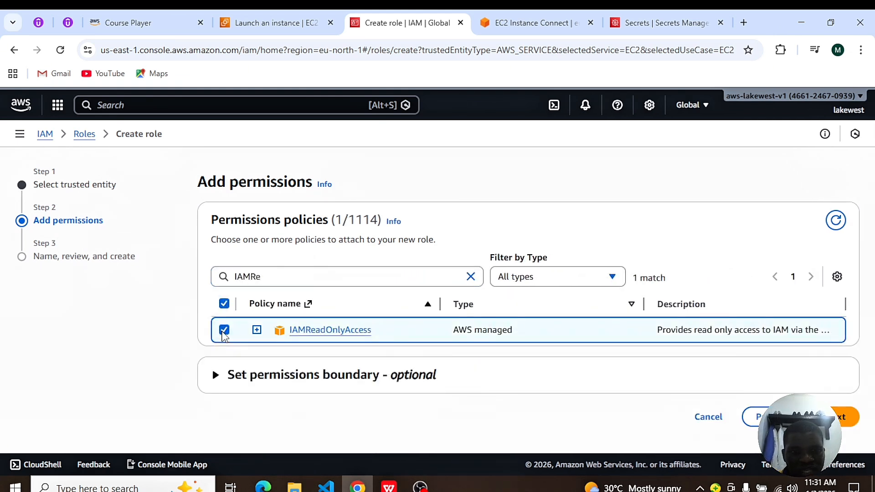
click(547, 19)
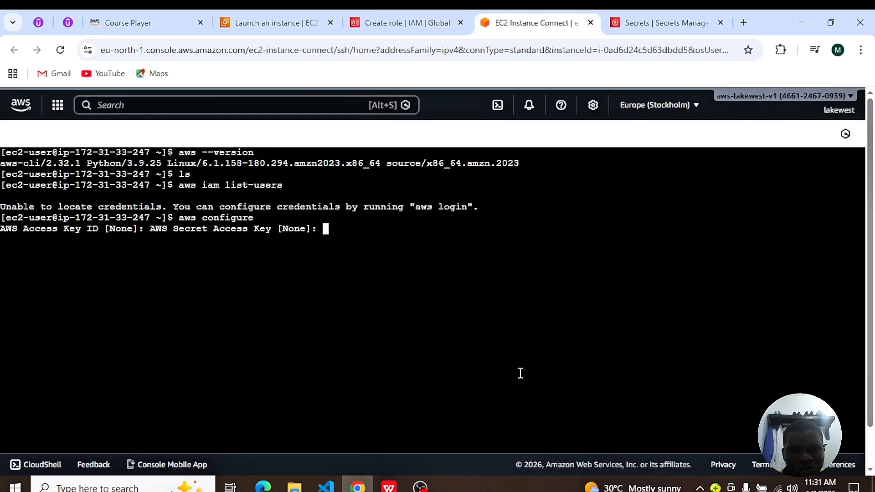
click(364, 23)
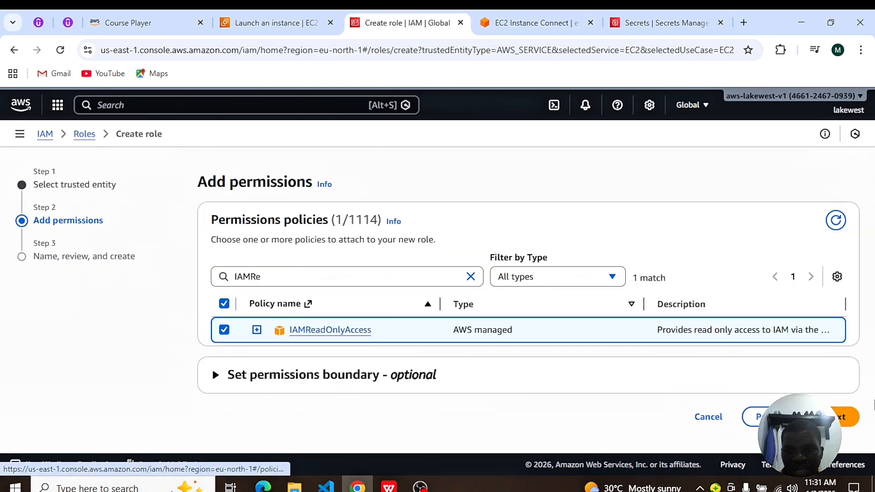
click(820, 416)
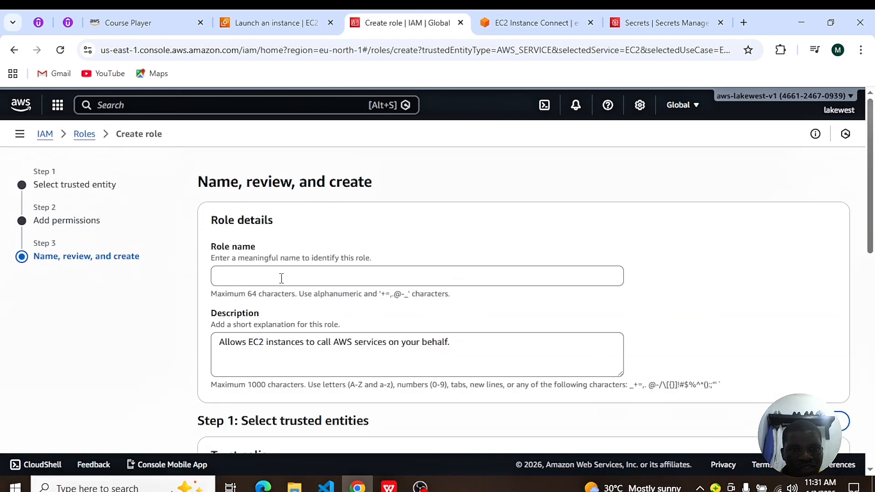
Step: Name the role Ec2-instance-connect-role, create it, and open its details
click(226, 273)
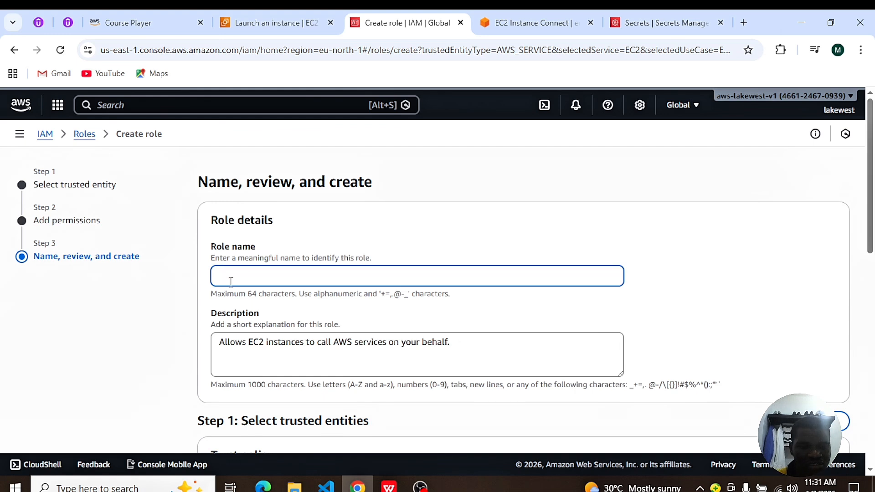
text(Ec2-ins)
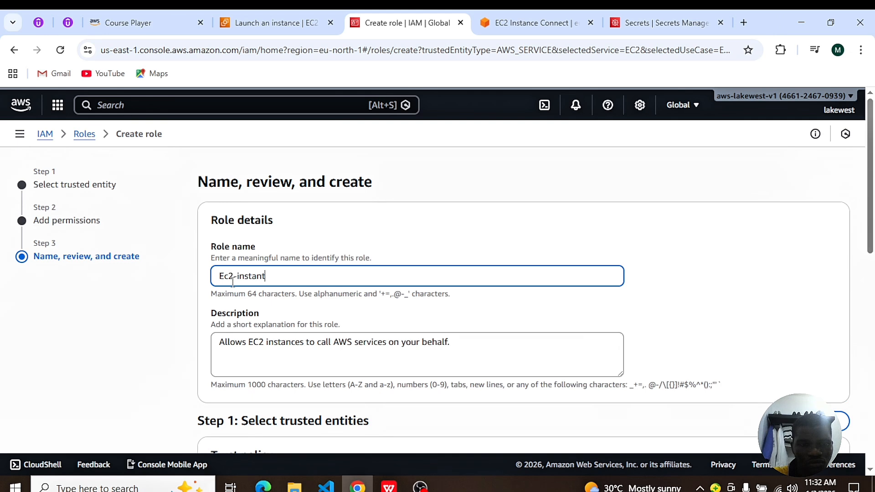
text(tance-connect-role)
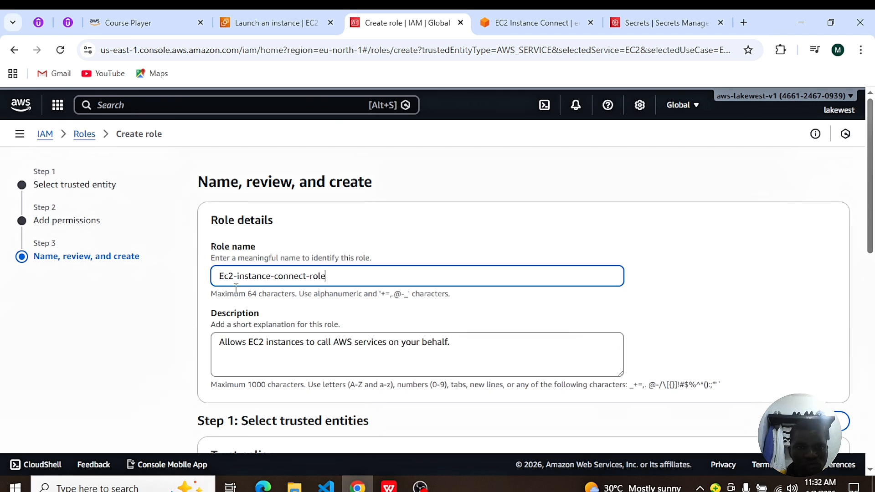
scroll(670, 328, down, 10)
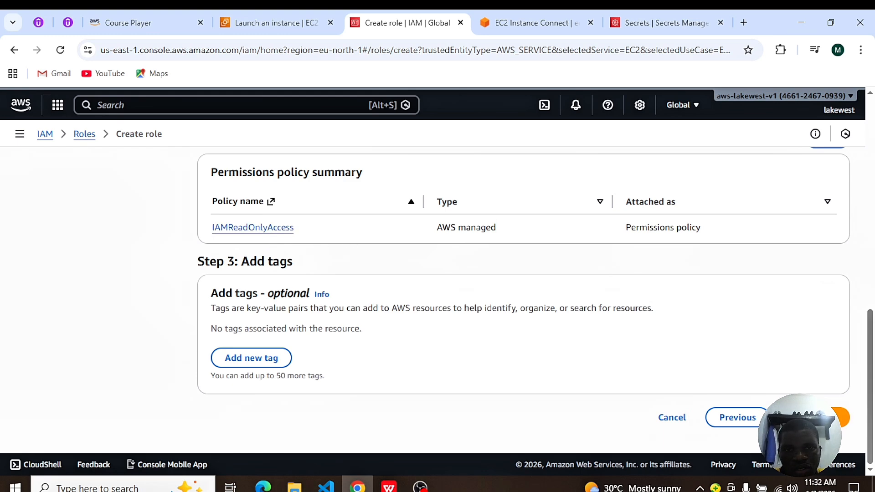
click(811, 417)
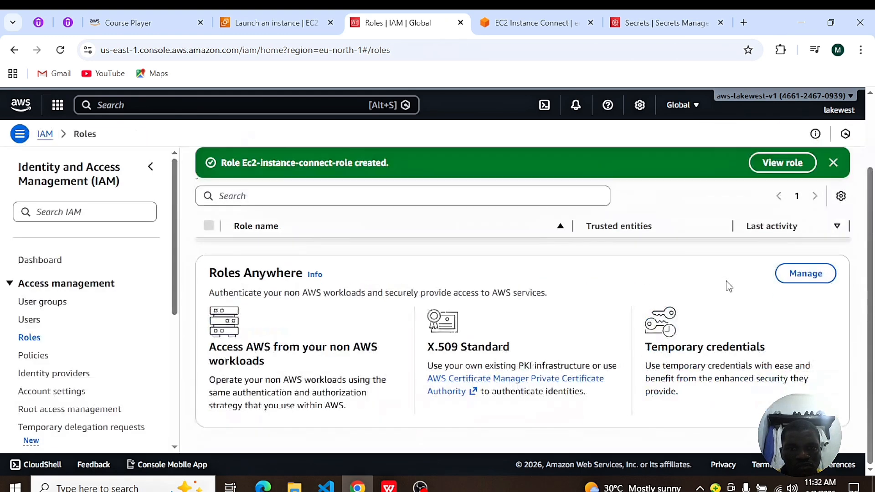
click(764, 169)
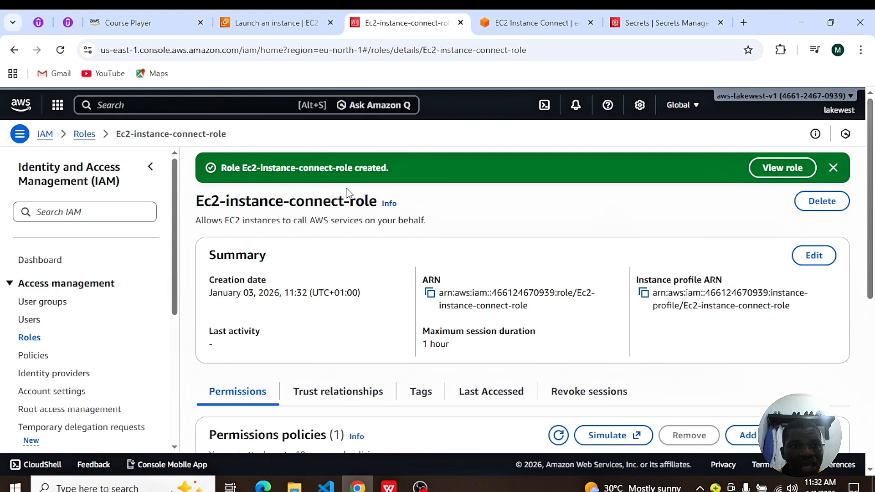
Step: Return to the EC2 console in the instance launch tab and open the list of running instances
click(262, 25)
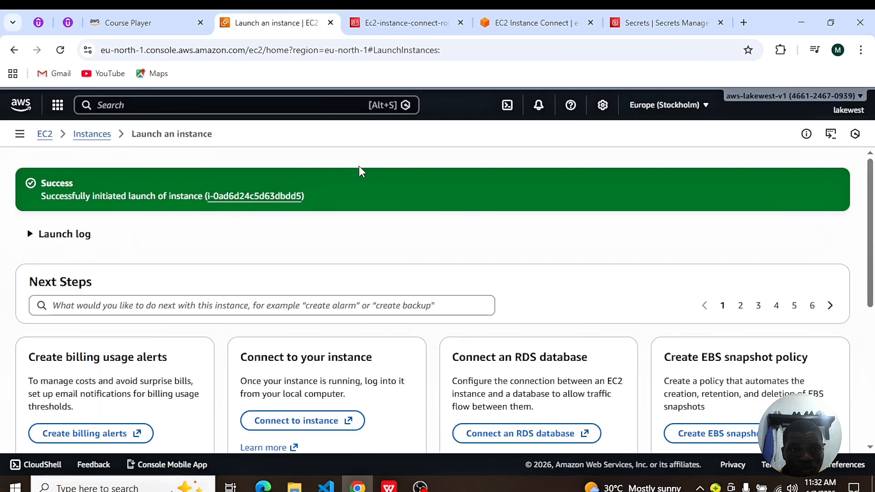
click(44, 134)
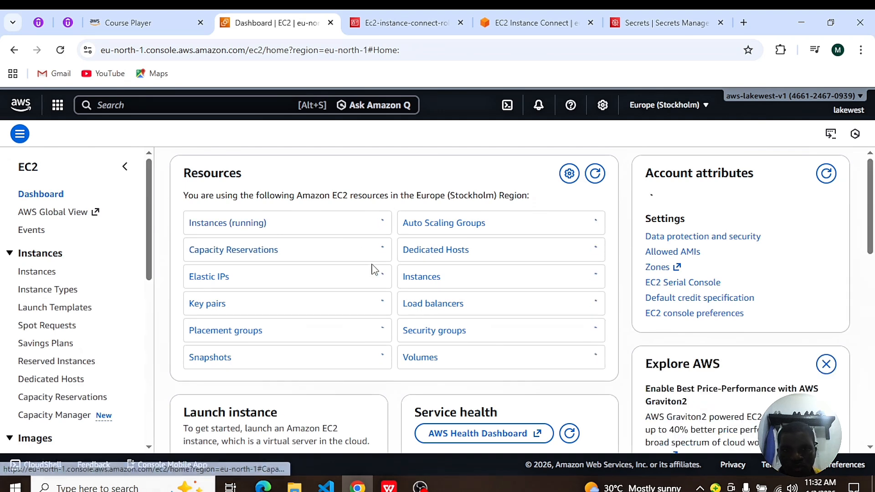
click(248, 224)
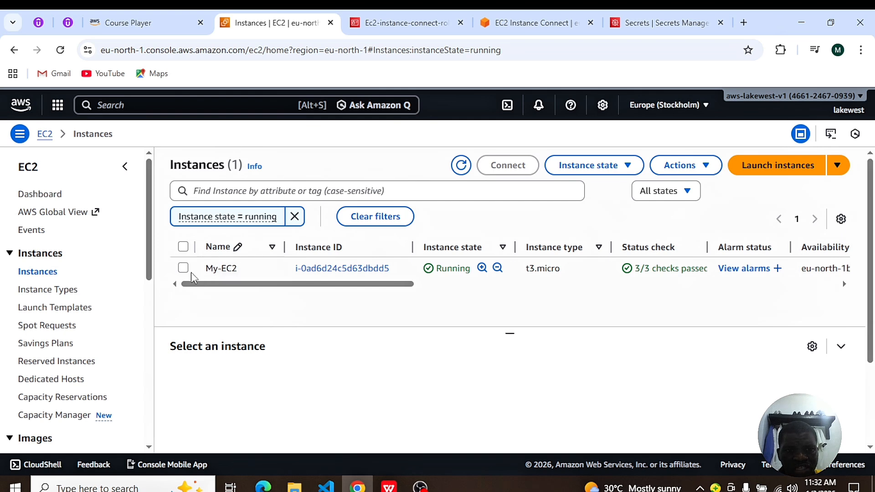
Step: Attach the IAM role Ec2-instance-connect-role to the My-EC2 instance
click(182, 268)
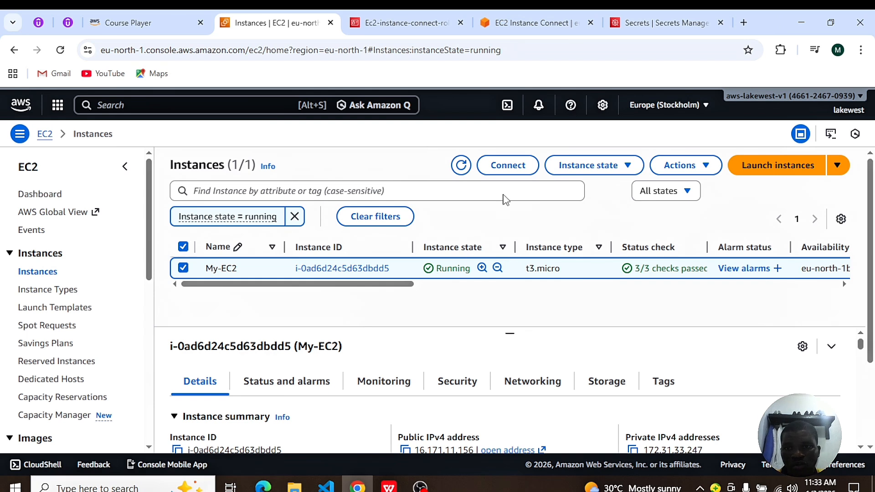
click(706, 171)
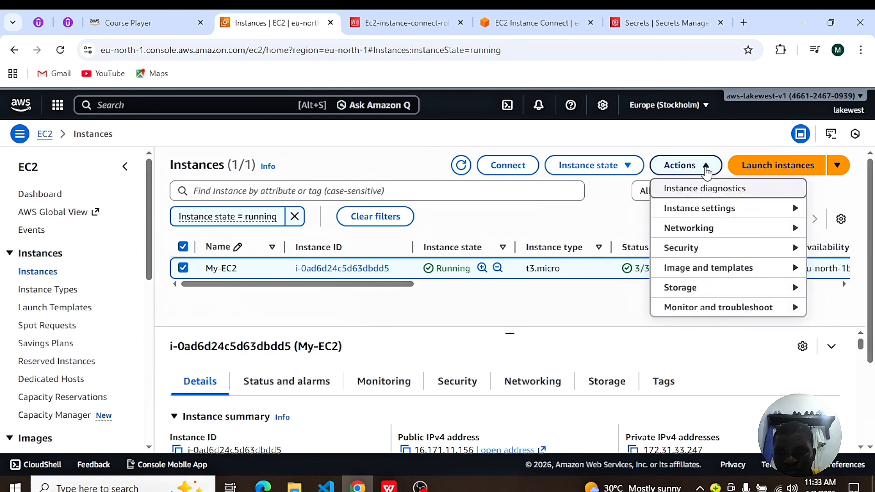
mouse_move(797, 254)
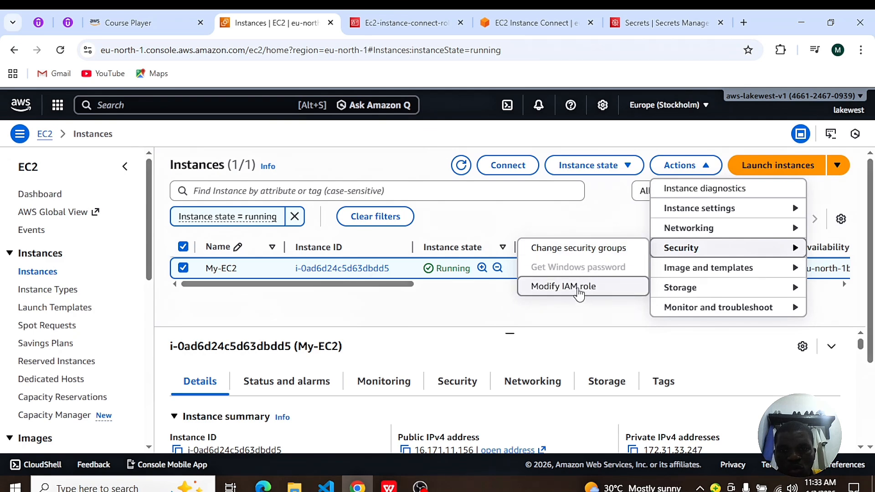
click(572, 292)
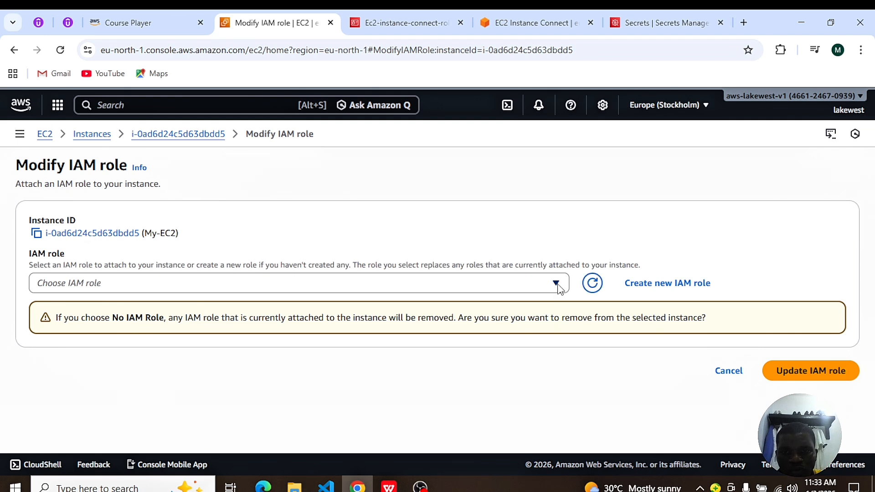
click(557, 284)
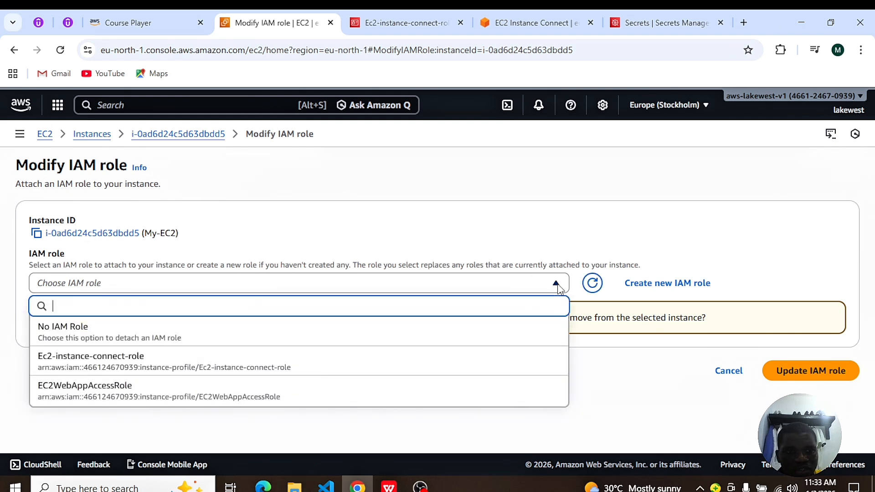
click(122, 366)
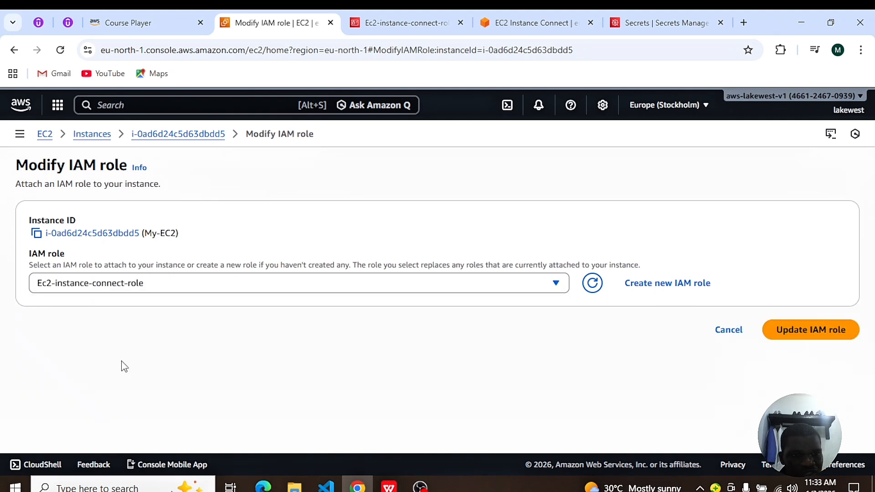
click(807, 337)
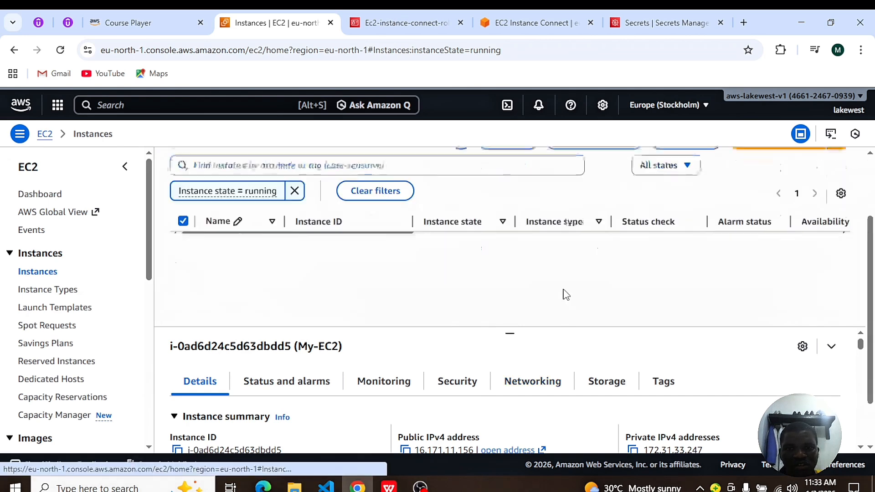
Step: Return to the EC2 Instance Connect terminal and cancel the pending aws configure prompt
click(528, 23)
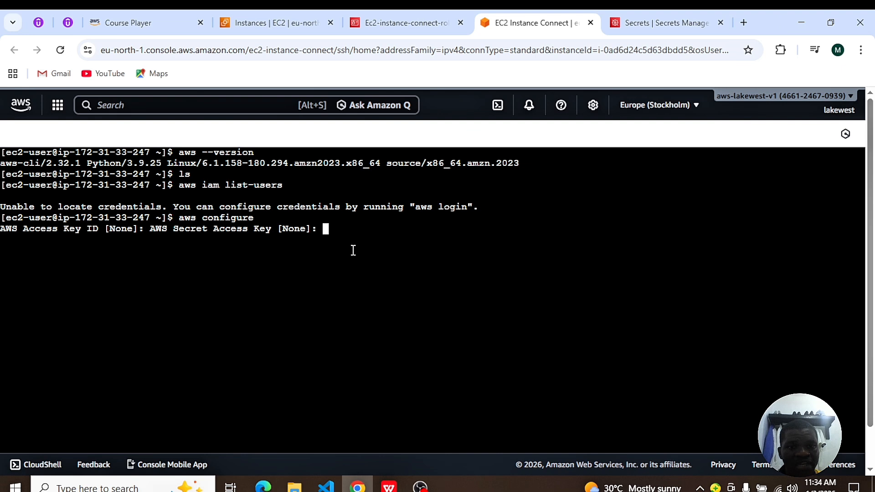
key(ctrl+c)
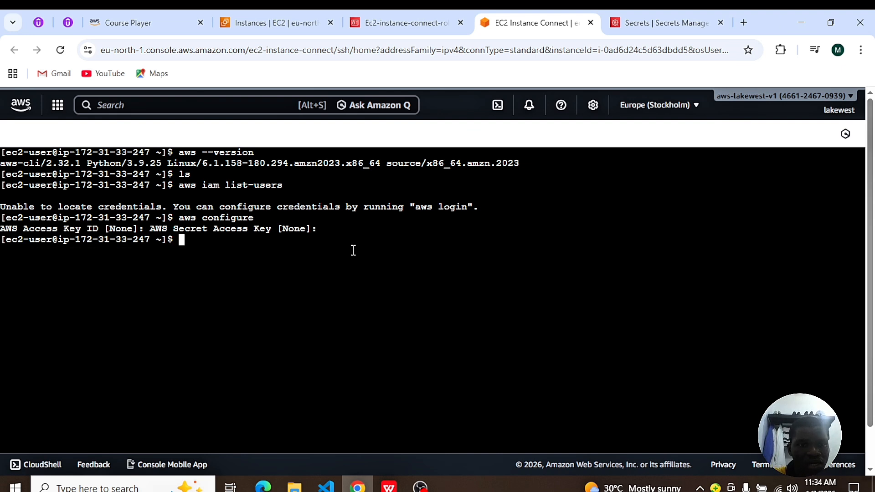
drag(291, 186, 180, 188)
click(213, 248)
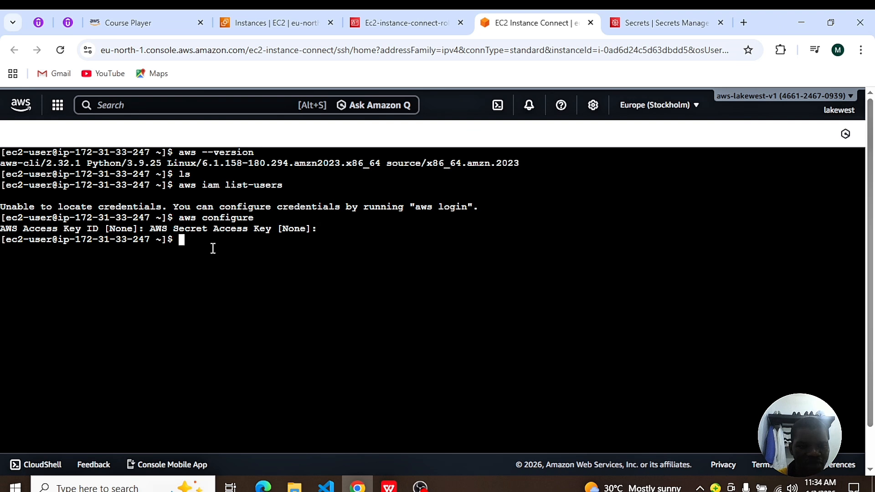
Step: Run aws iam list-users in the instance's terminal
text(aws iam )
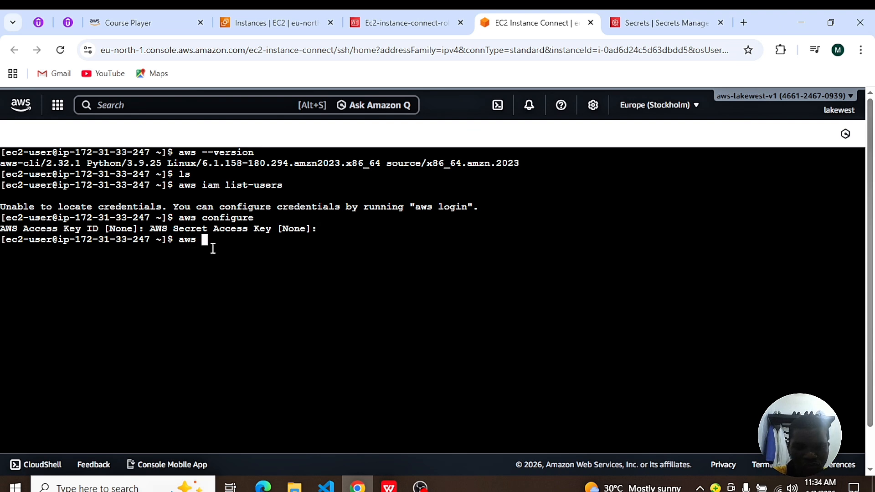
text(lis)
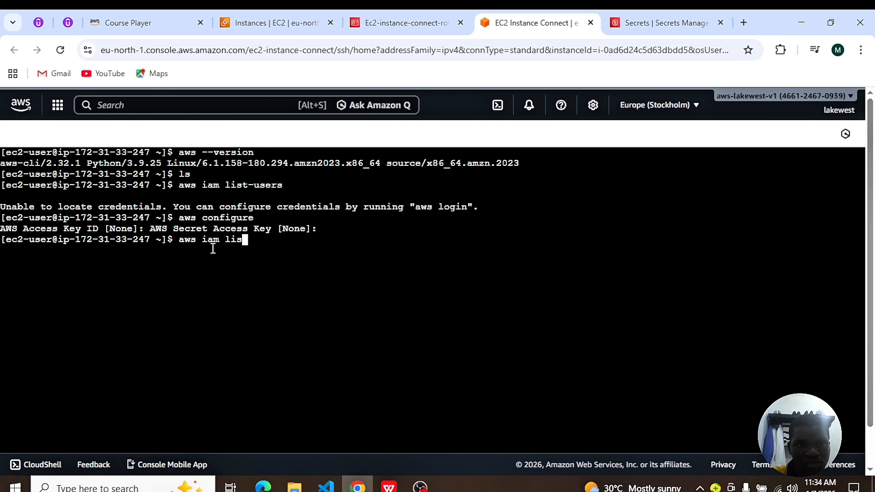
text(t-u)
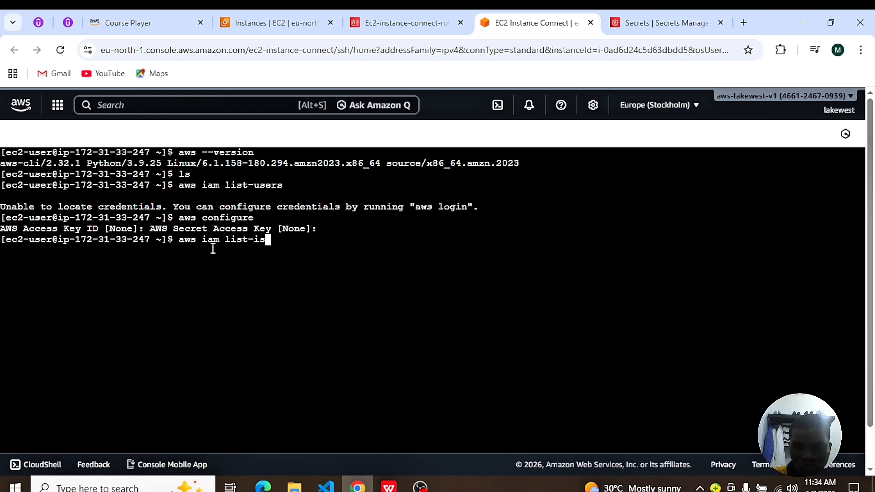
text(sers)
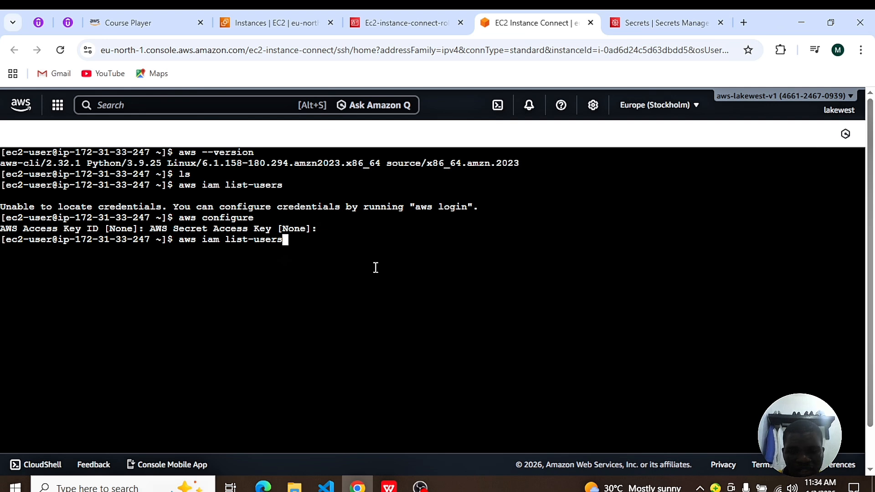
key(Return)
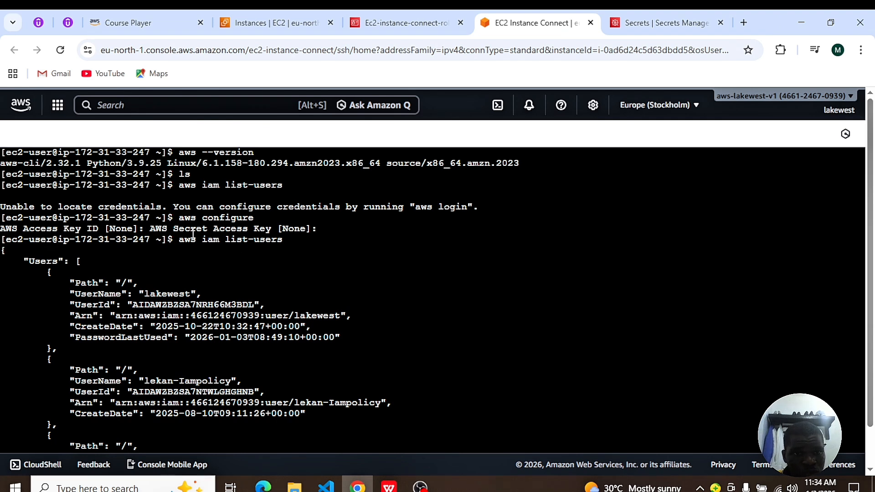
Step: Examine the earlier credentials message and the user names listed in the command's output
drag(484, 206, 170, 207)
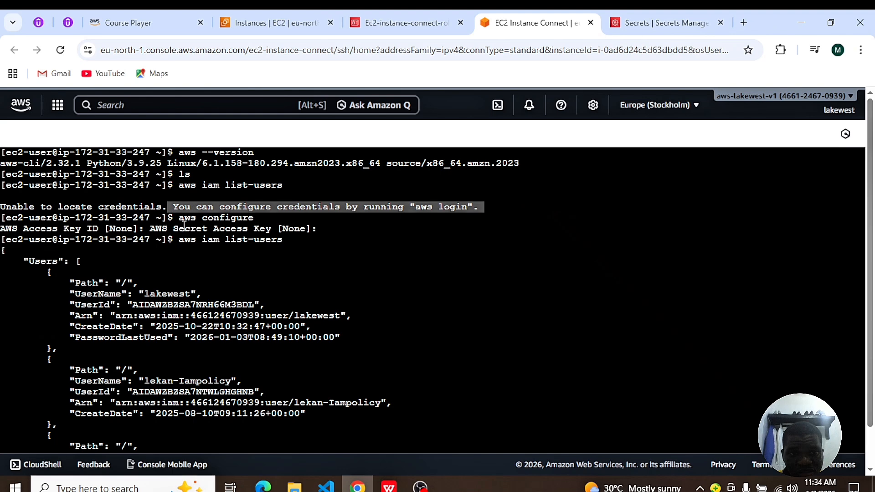
double_click(183, 295)
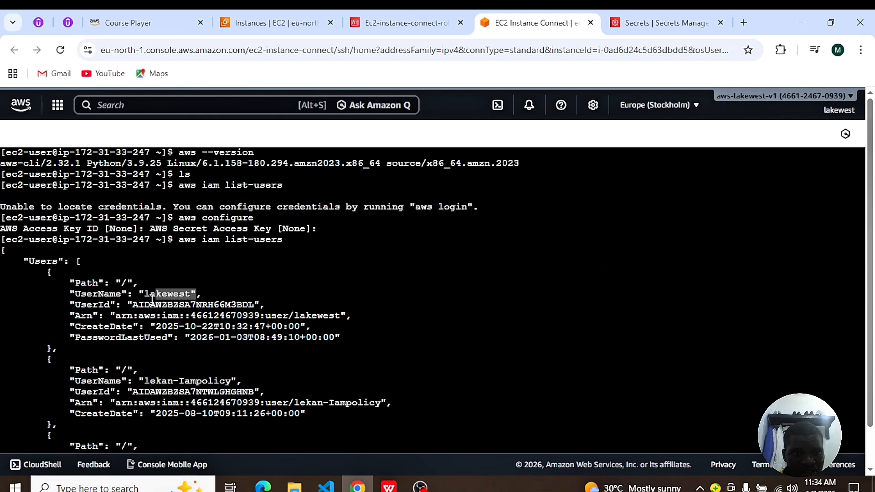
scroll(330, 322, down, 1)
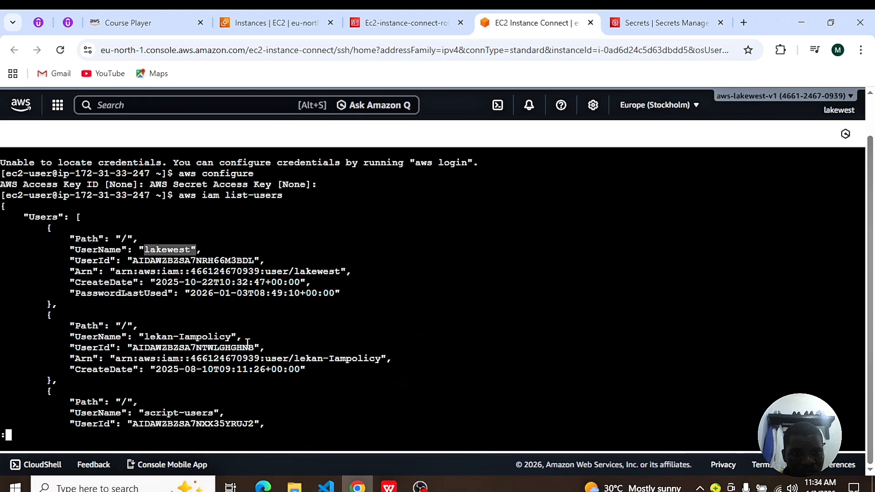
drag(234, 338, 132, 337)
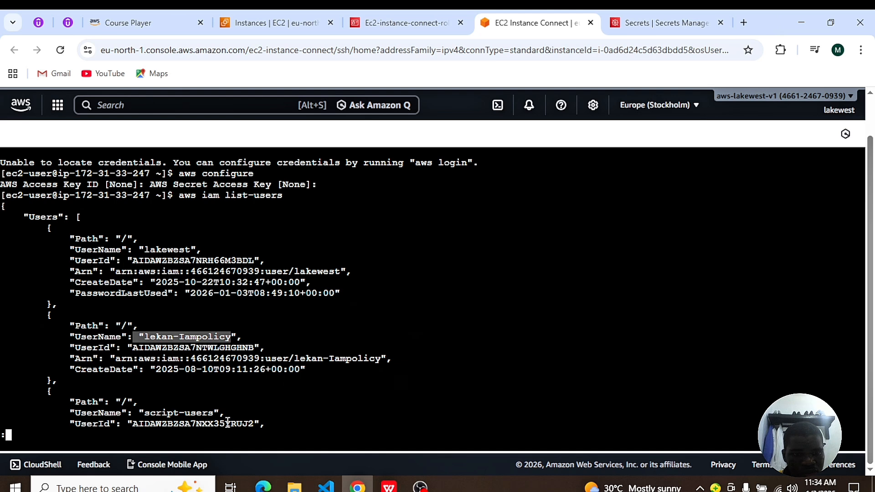
drag(214, 412, 140, 410)
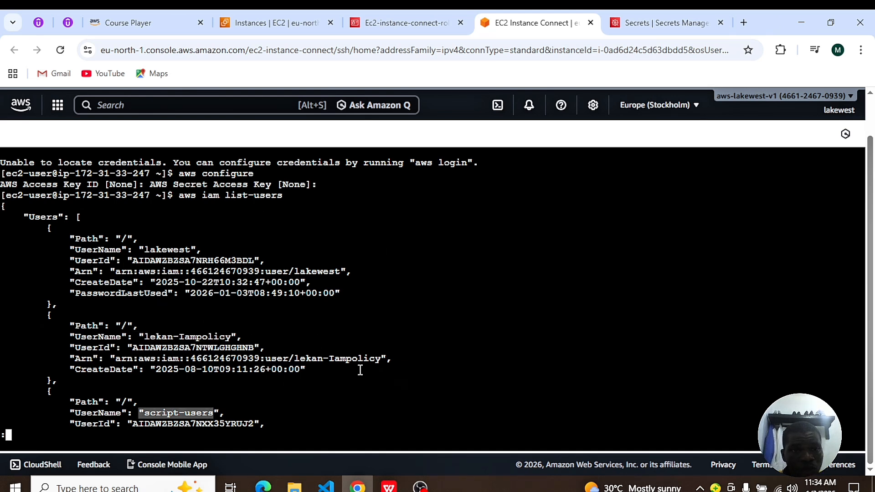
Step: Find the IAM service from the EC2 console tab, open its Users list, and compare the user names with the terminal output
click(272, 25)
click(129, 106)
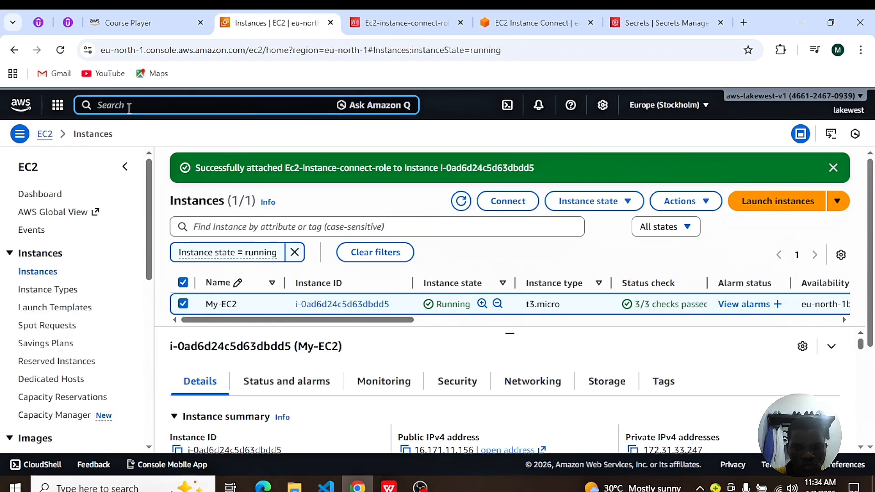
text(iam)
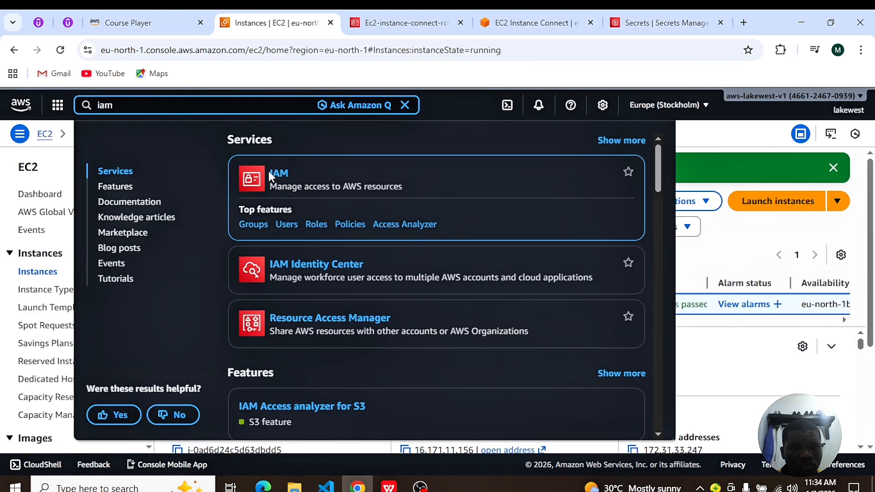
click(279, 174)
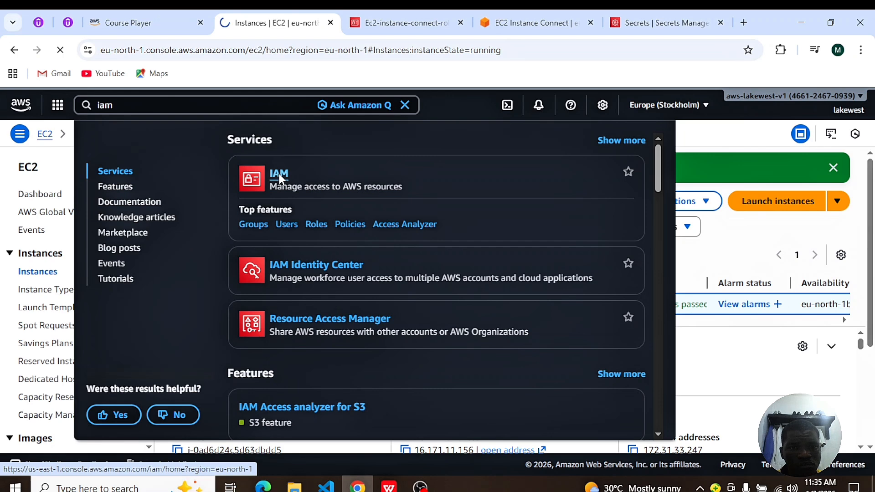
click(286, 225)
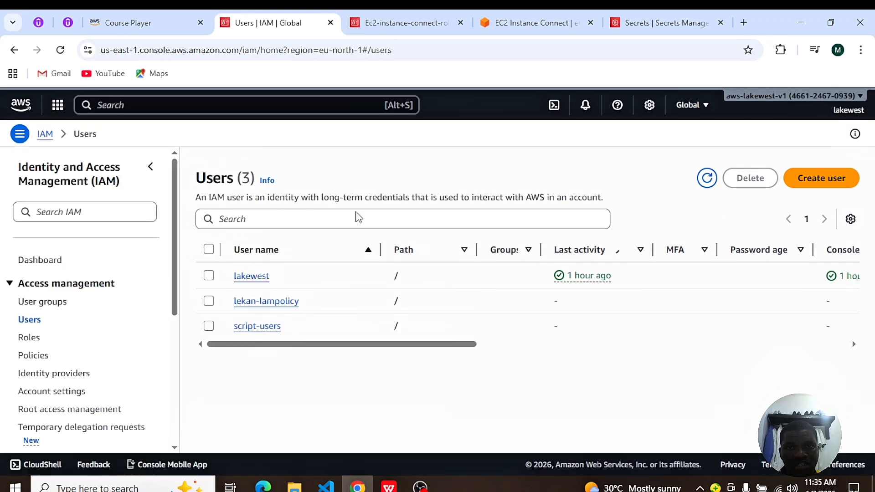
click(517, 20)
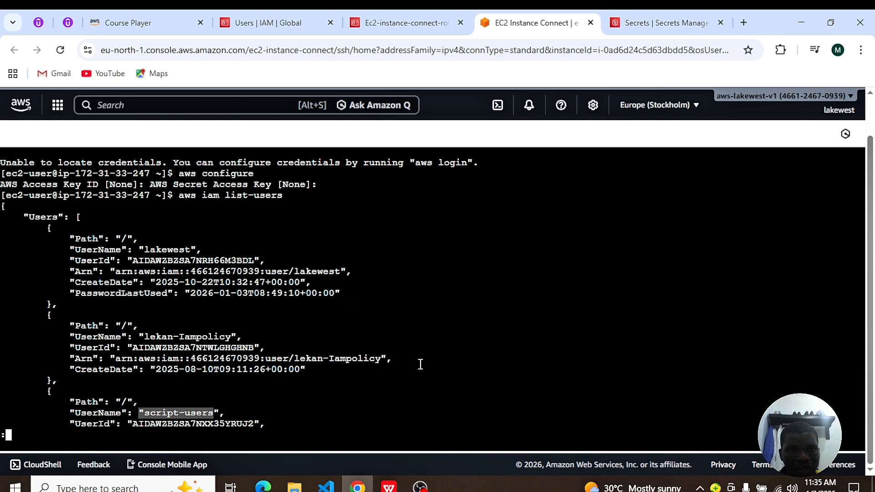
Step: Delete the Ec2-instance-connect-role role from the IAM roles list, entering its name to confirm the deletion
click(263, 23)
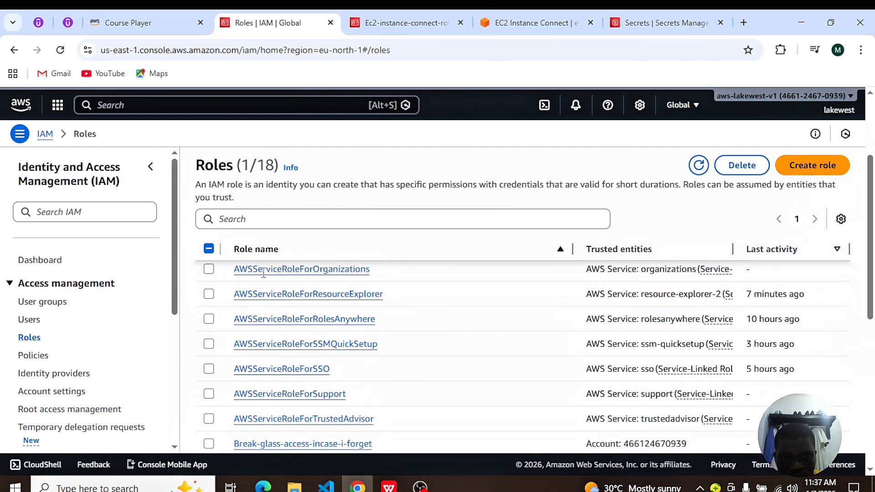
drag(870, 269, 871, 339)
click(209, 297)
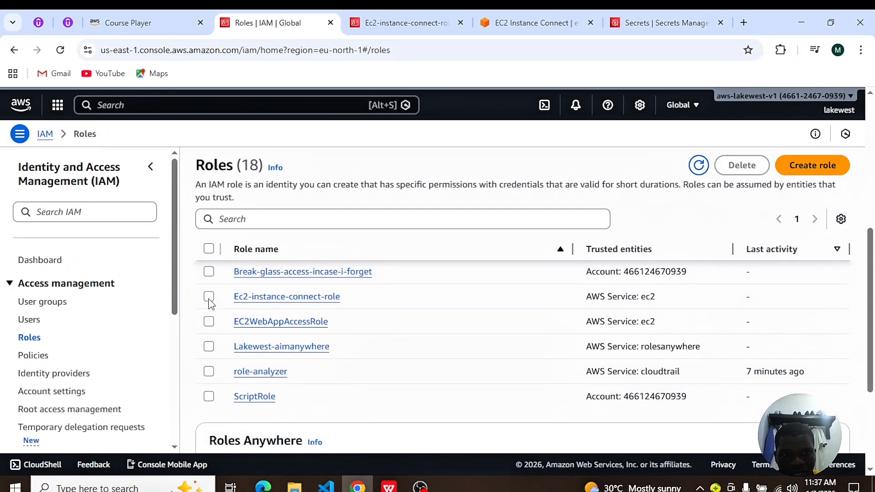
click(209, 297)
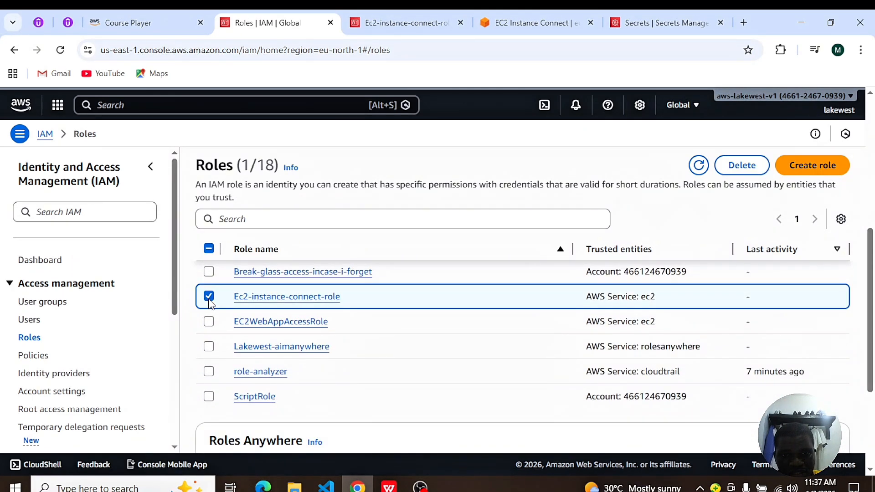
click(741, 166)
click(307, 362)
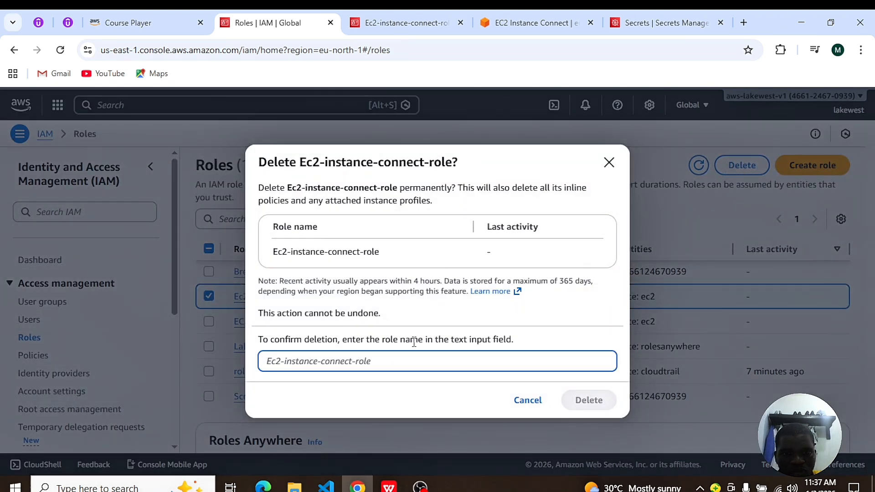
drag(387, 255, 272, 263)
key(ctrl+c)
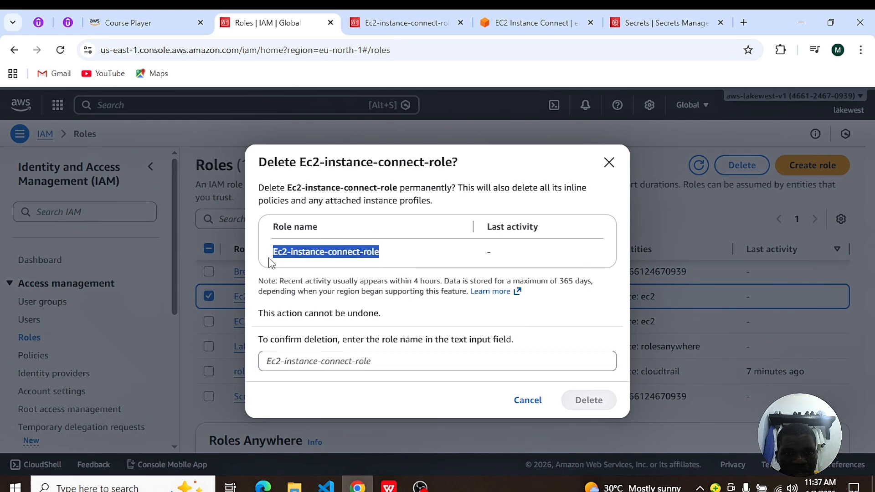
click(288, 362)
key(ctrl+v)
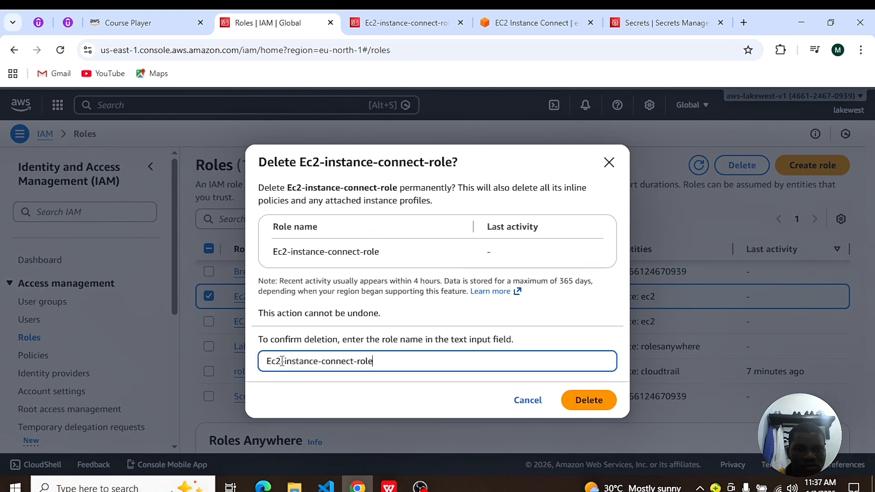
click(587, 401)
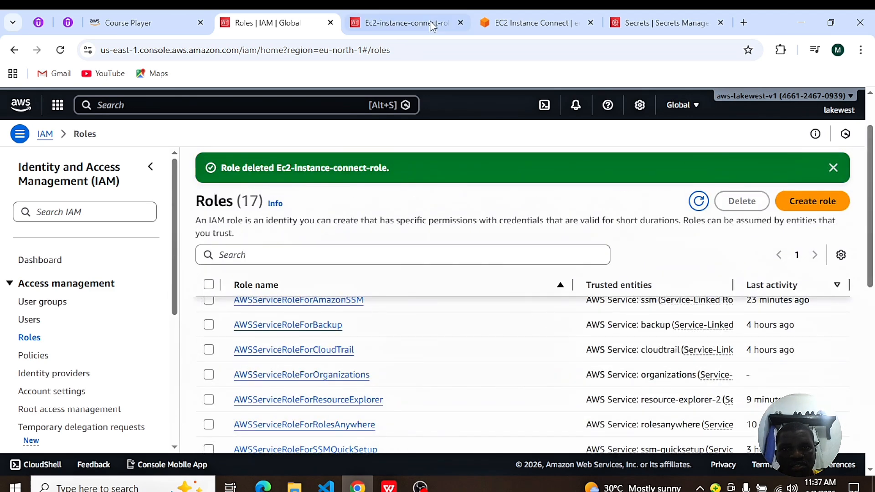
Step: Switch back to the EC2 Instance Connect terminal session
click(529, 22)
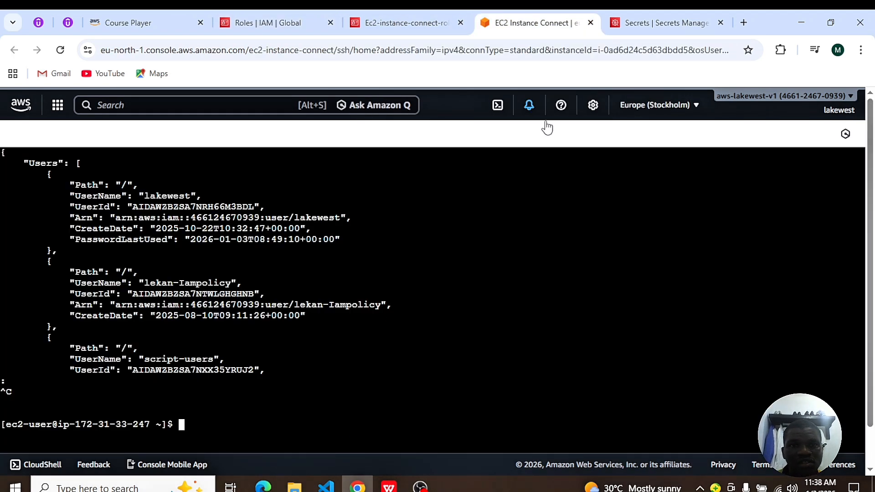